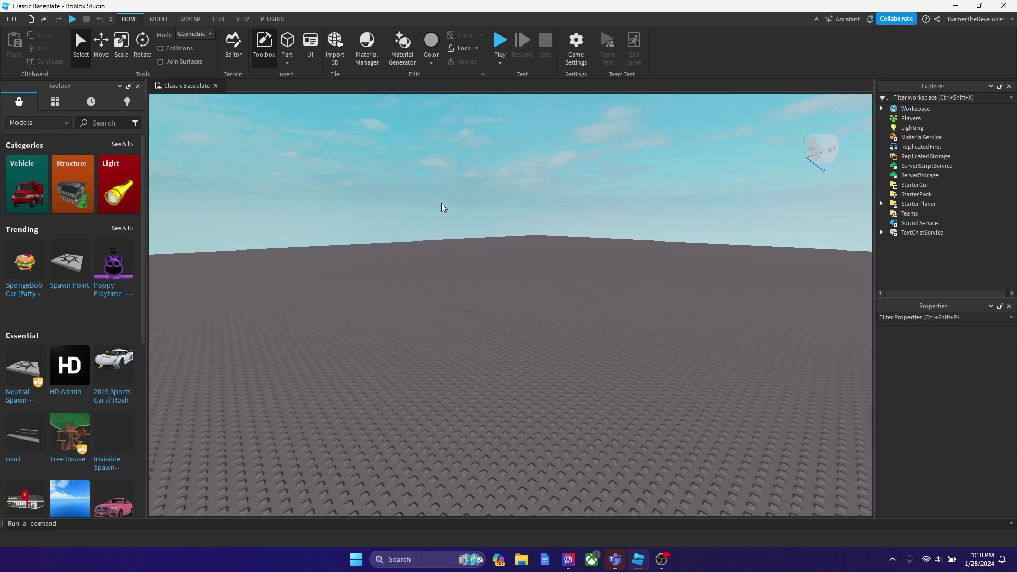
{"action": "key", "text": "w"}
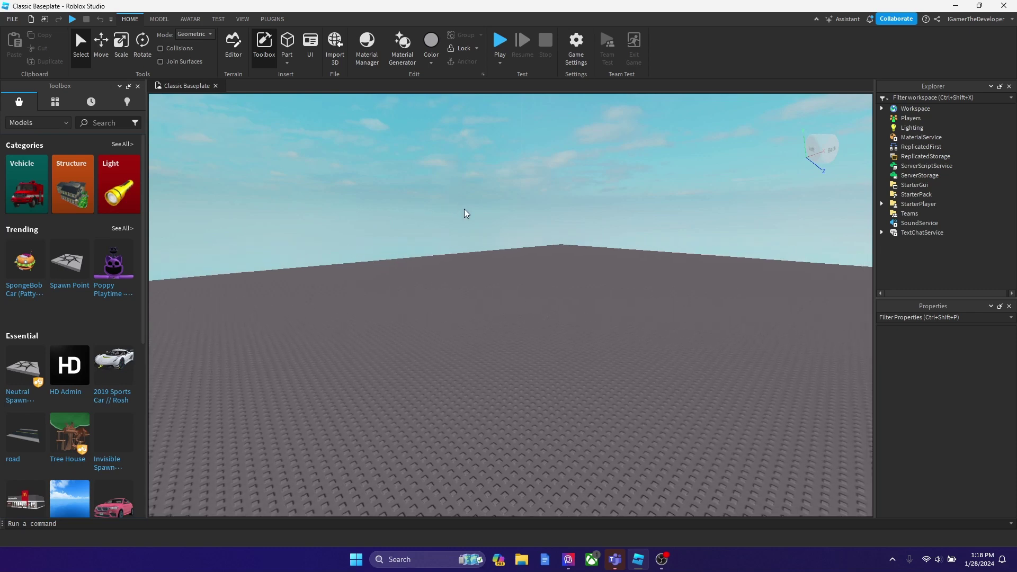
{"action": "scroll", "coordinate": [517, 212], "scroll_direction": "up", "scroll_amount": 6}
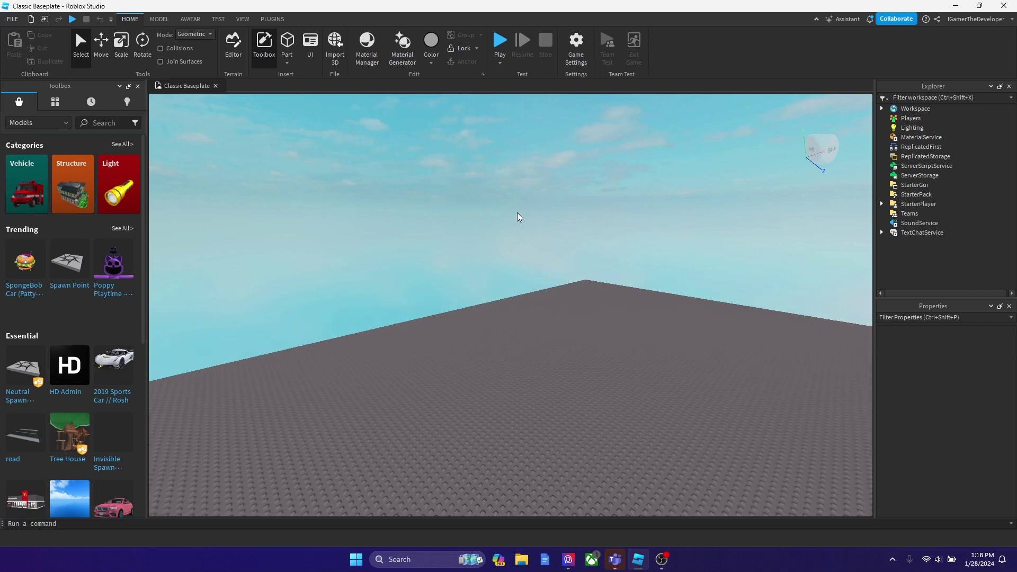
{"action": "right_click_drag", "start_coordinate": [510, 221], "coordinate": [511, 220]}
{"action": "key", "text": "w"}
{"action": "key", "text": "e"}
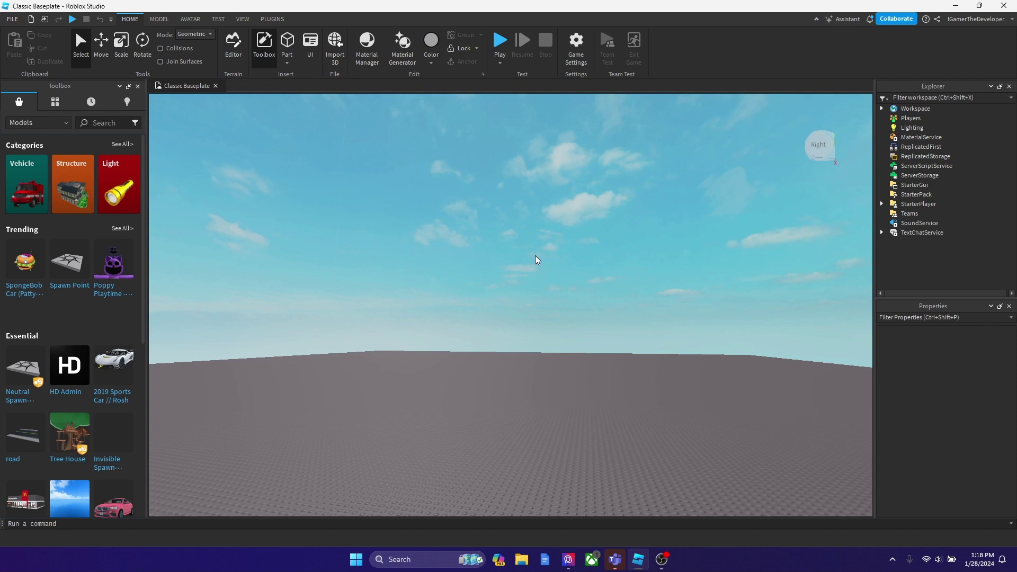
{"action": "right_click_drag", "start_coordinate": [535, 255], "coordinate": [535, 255]}
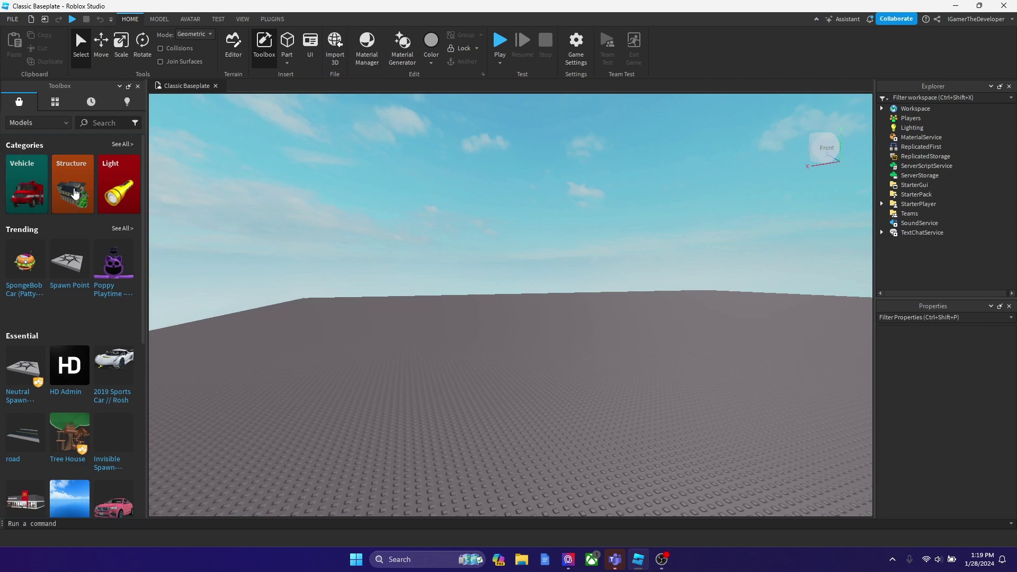
Step: Insert the trending SpongeBob Car (Patty Wagon) model into the baseplate and accept its script notice
{"action": "scroll", "coordinate": [78, 191], "scroll_direction": "down", "scroll_amount": 3}
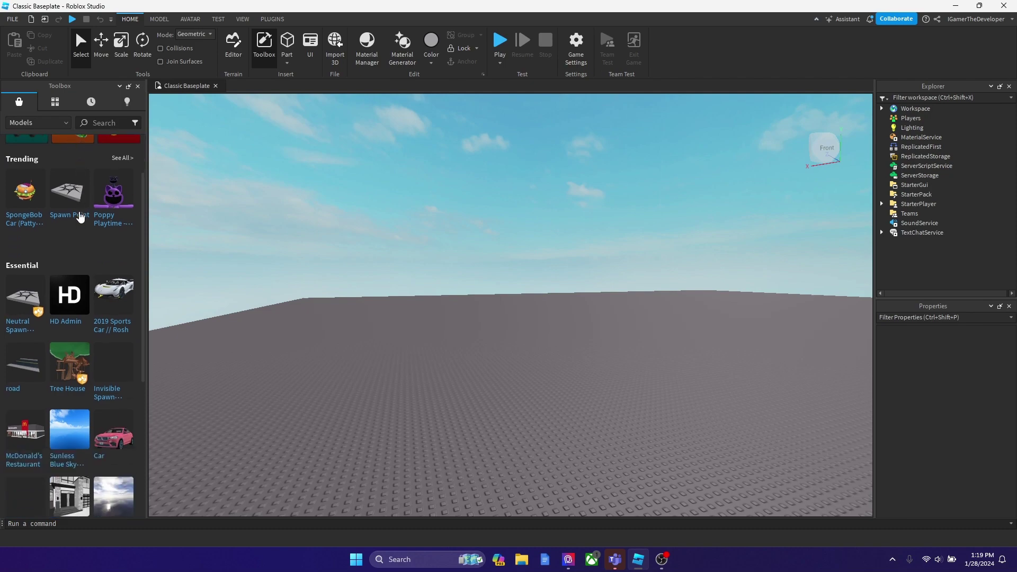
{"action": "left_click", "coordinate": [24, 193]}
{"action": "left_click", "coordinate": [615, 300]}
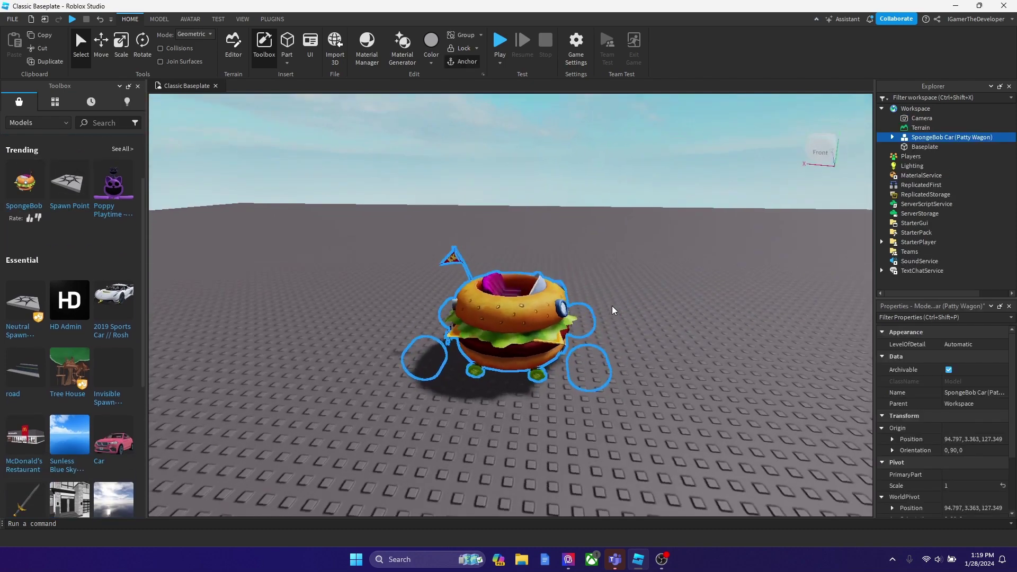
Step: Reposition the SpongeBob car across the baseplate to about position 217, 3, 117
{"action": "left_click_drag", "start_coordinate": [472, 282], "coordinate": [345, 223]}
{"action": "left_click", "coordinate": [452, 229]}
{"action": "right_click_drag", "start_coordinate": [452, 228], "coordinate": [452, 229]}
{"action": "scroll", "coordinate": [452, 229], "scroll_direction": "up", "scroll_amount": 5}
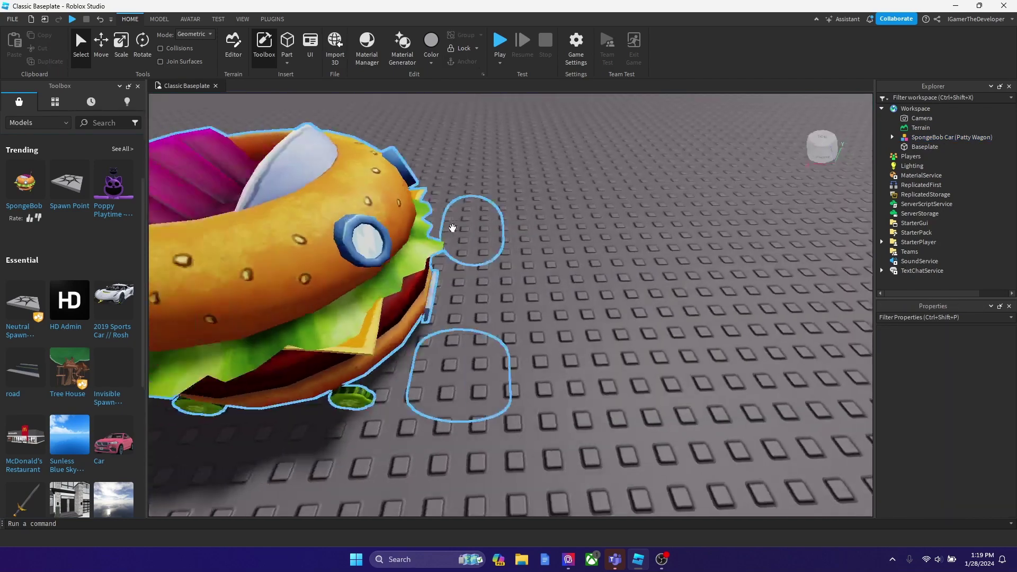
{"action": "scroll", "coordinate": [452, 228], "scroll_direction": "down", "scroll_amount": 4}
{"action": "left_click_drag", "start_coordinate": [452, 238], "coordinate": [315, 191]}
{"action": "scroll", "coordinate": [406, 238], "scroll_direction": "down", "scroll_amount": 5}
{"action": "right_click_drag", "start_coordinate": [339, 201], "coordinate": [336, 196]}
{"action": "key", "text": "w"}
{"action": "scroll", "coordinate": [512, 242], "scroll_direction": "down", "scroll_amount": 5}
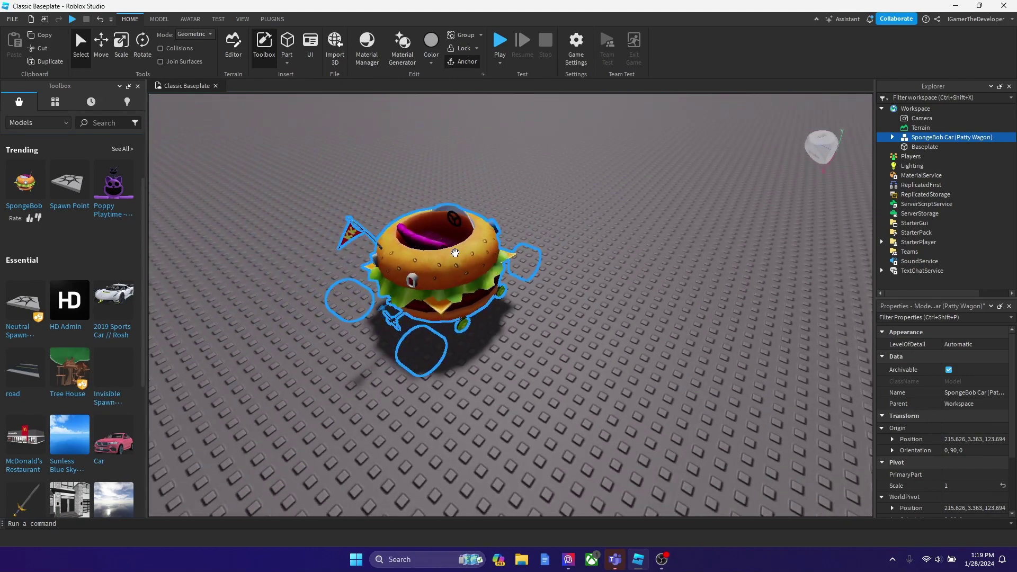
{"action": "left_click_drag", "start_coordinate": [455, 253], "coordinate": [526, 388]}
{"action": "right_click_drag", "start_coordinate": [544, 332], "coordinate": [544, 332]}
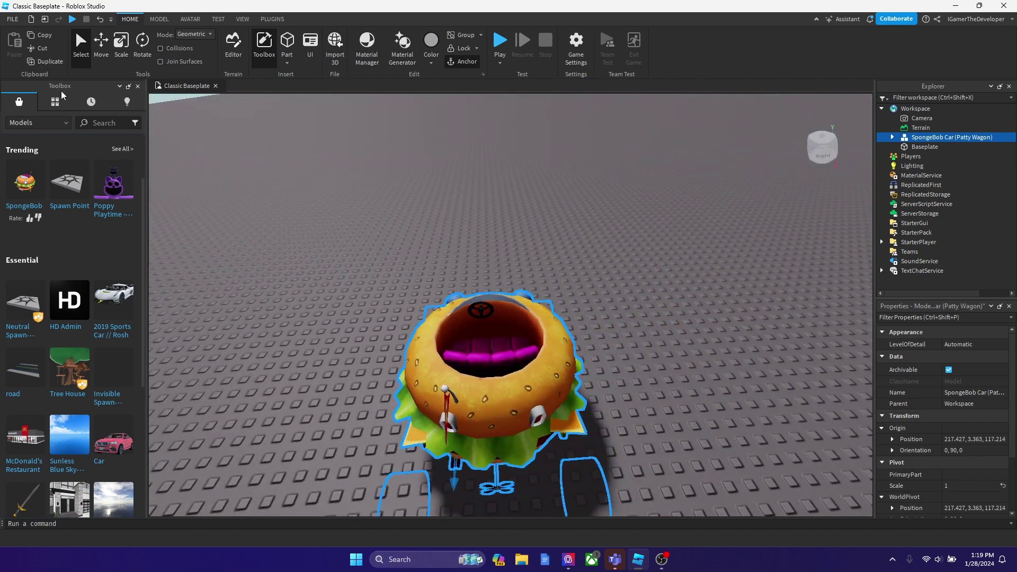
Step: Search the Toolbox models for "conveyor belt"
{"action": "left_click", "coordinate": [104, 124]}
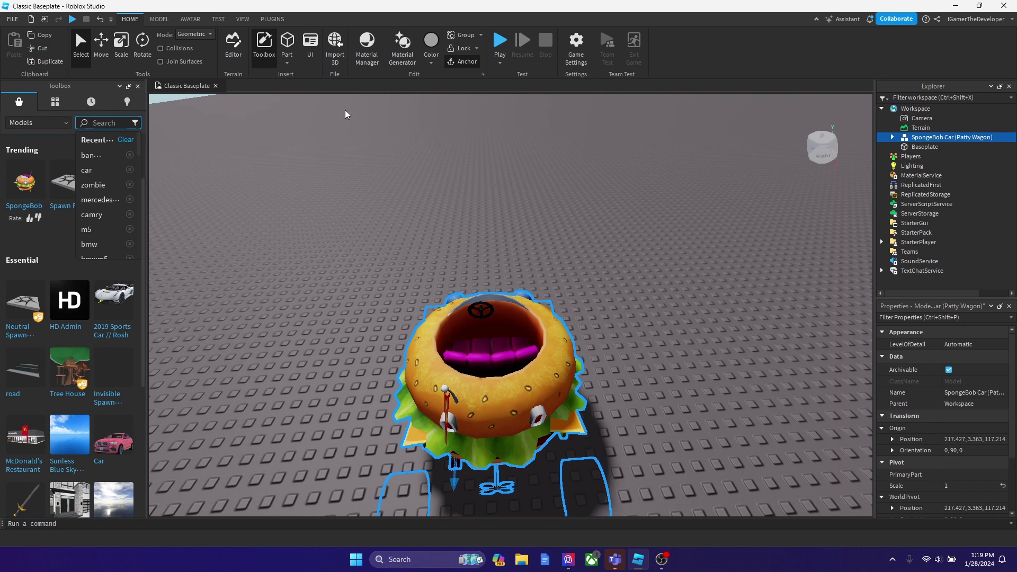
{"action": "type", "text": "col"}
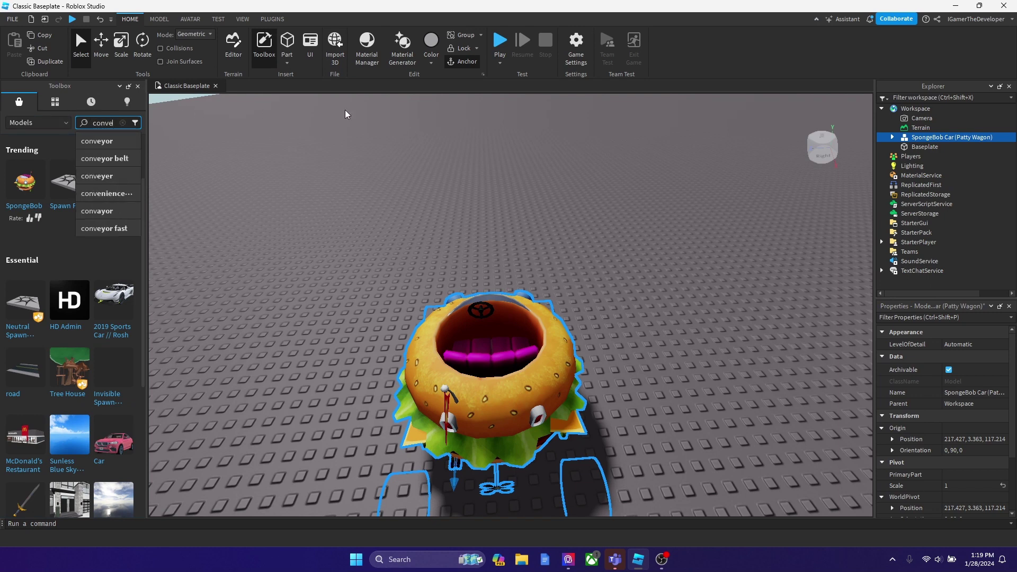
{"action": "type", "text": "r belt"}
{"action": "key", "text": "Return"}
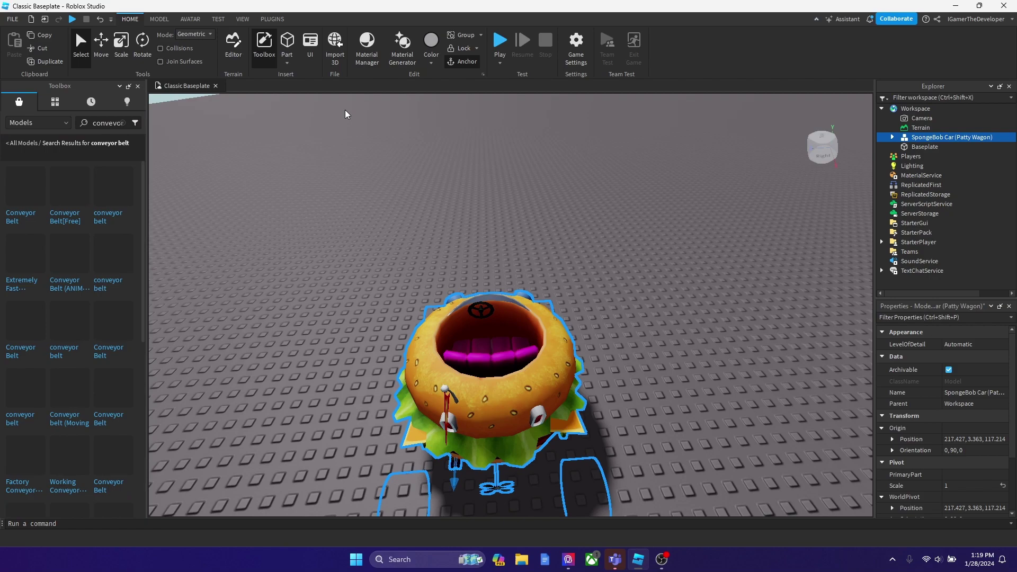
Step: Insert the Conveyor Belt[Free] model onto open baseplate in front of the car and accept its script notice
{"action": "right_click_drag", "start_coordinate": [320, 169], "coordinate": [31, 105]}
{"action": "scroll", "coordinate": [318, 229], "scroll_direction": "down", "scroll_amount": 6}
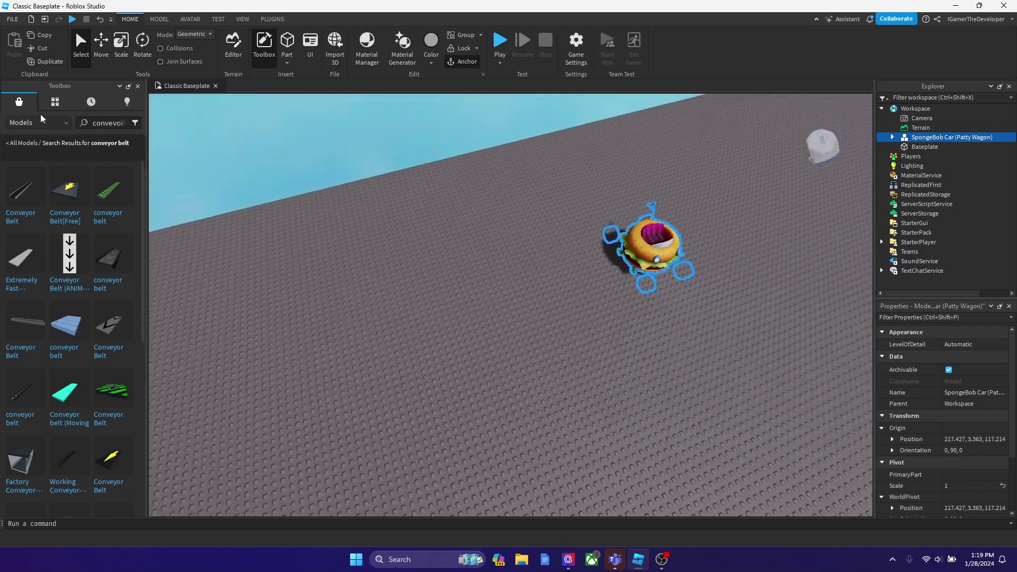
{"action": "key", "text": "w"}
{"action": "right_click_drag", "start_coordinate": [318, 229], "coordinate": [319, 229]}
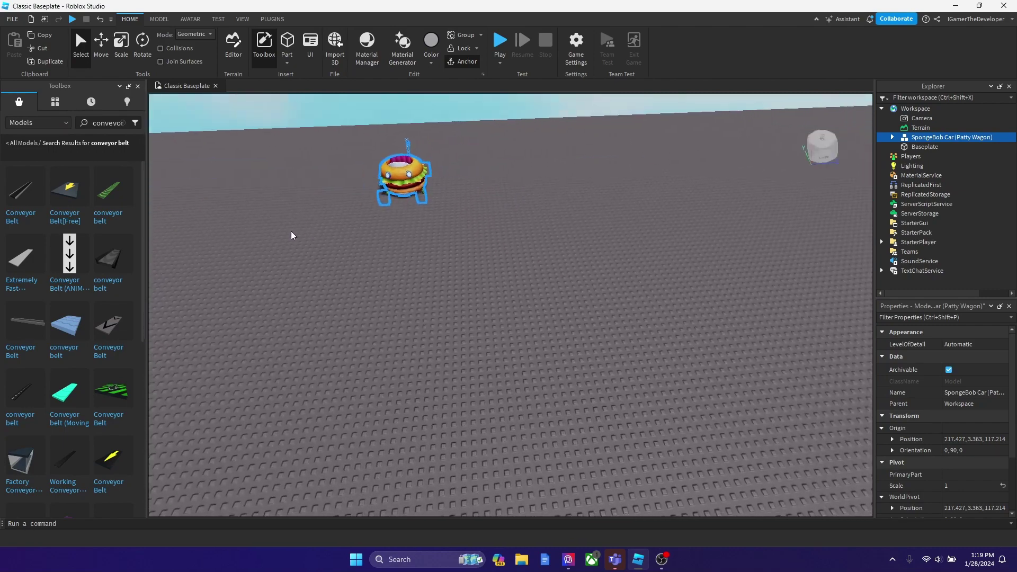
{"action": "left_click", "coordinate": [70, 209]}
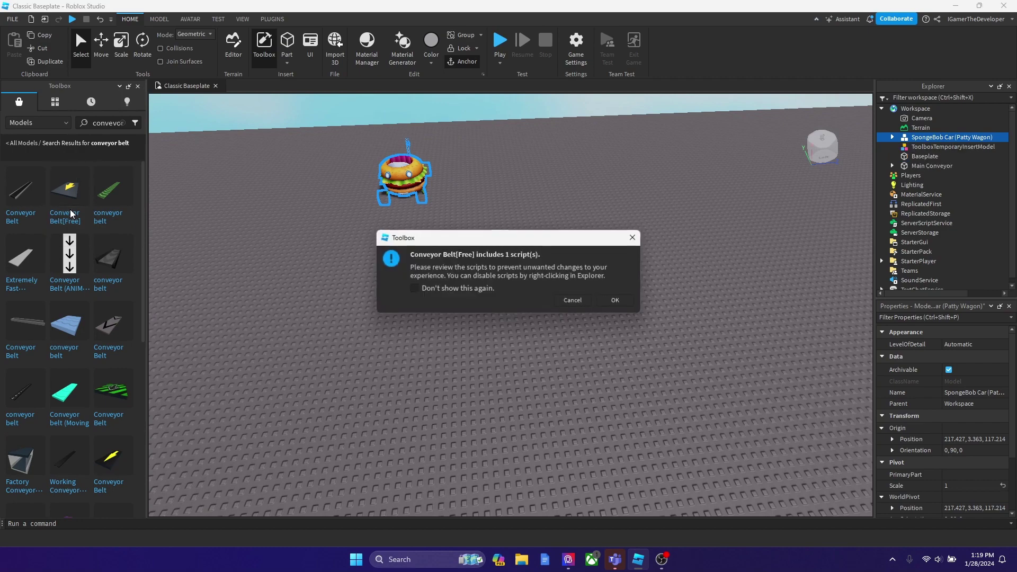
{"action": "left_click", "coordinate": [610, 299]}
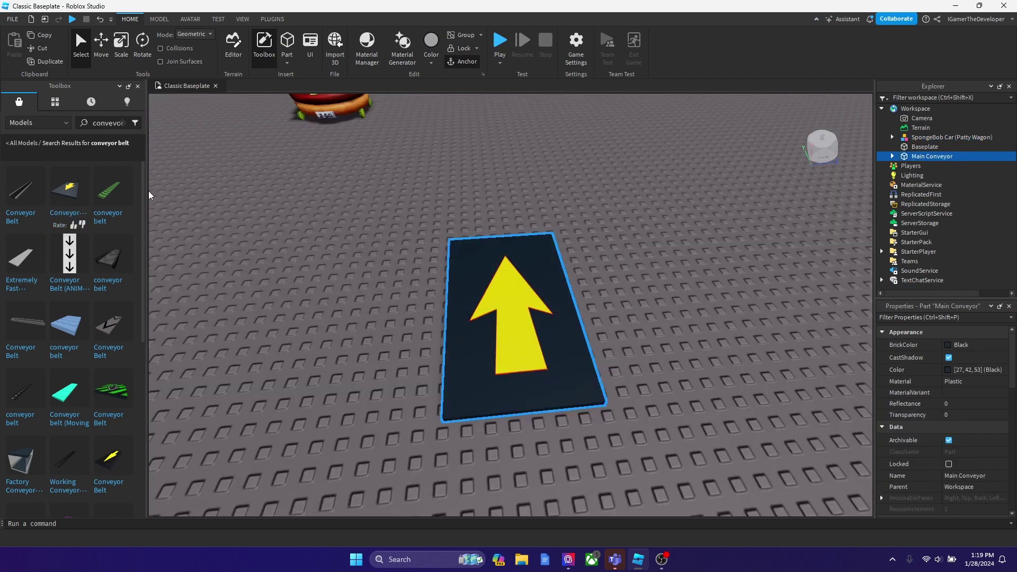
{"action": "mouse_move", "coordinate": [75, 203]}
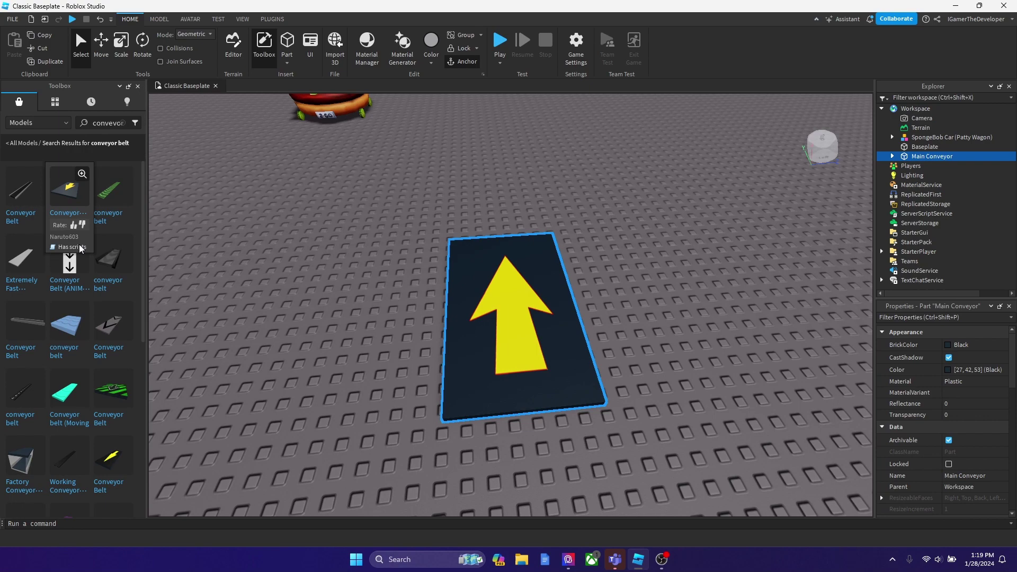
Step: Select the conveyor and examine its arrow direction relative to the car from several angles
{"action": "scroll", "coordinate": [447, 364], "scroll_direction": "down", "scroll_amount": 5}
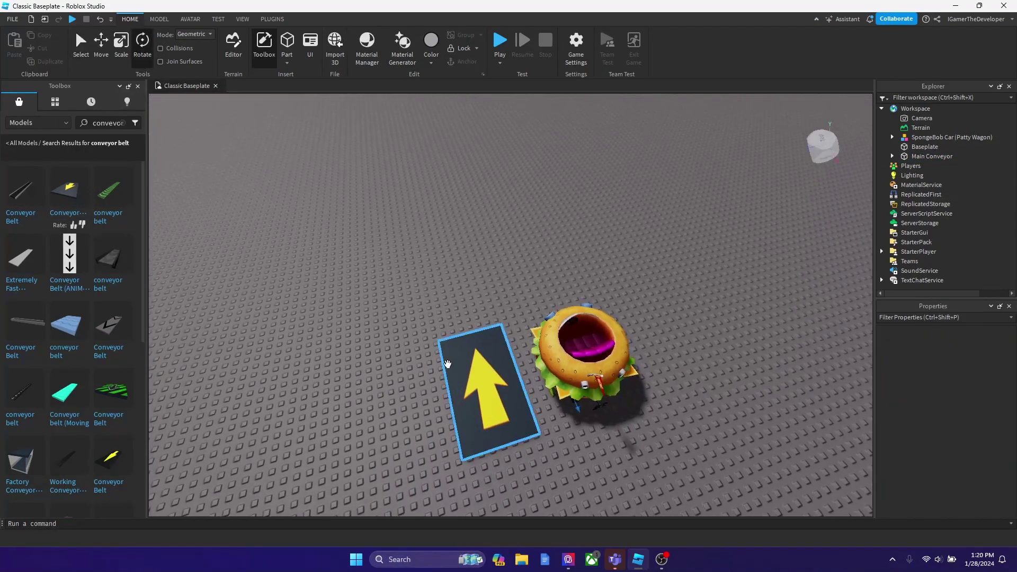
{"action": "right_click_drag", "start_coordinate": [644, 365], "coordinate": [630, 393]}
{"action": "scroll", "coordinate": [630, 393], "scroll_direction": "up", "scroll_amount": 3}
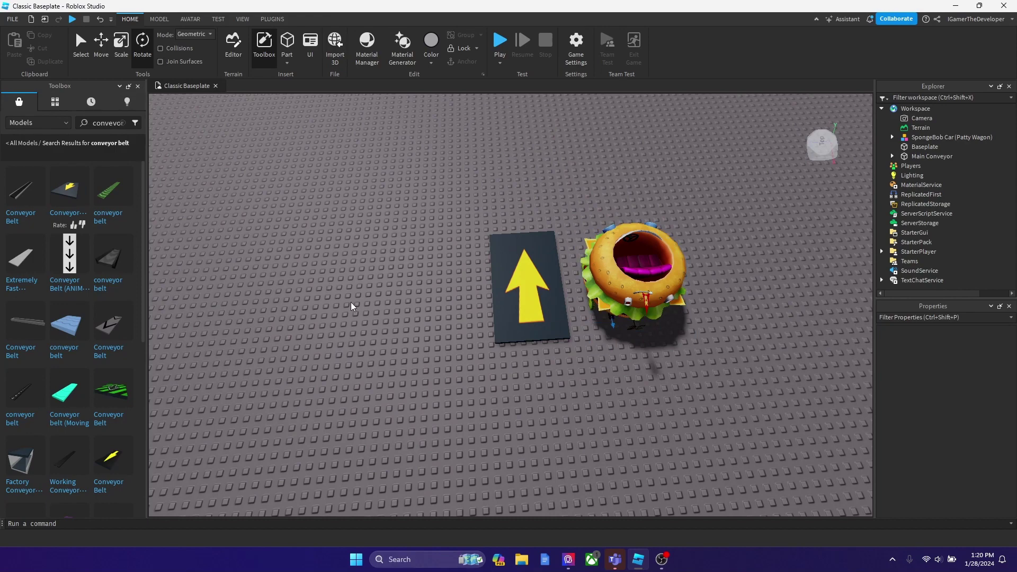
{"action": "right_click_drag", "start_coordinate": [352, 306], "coordinate": [360, 297]}
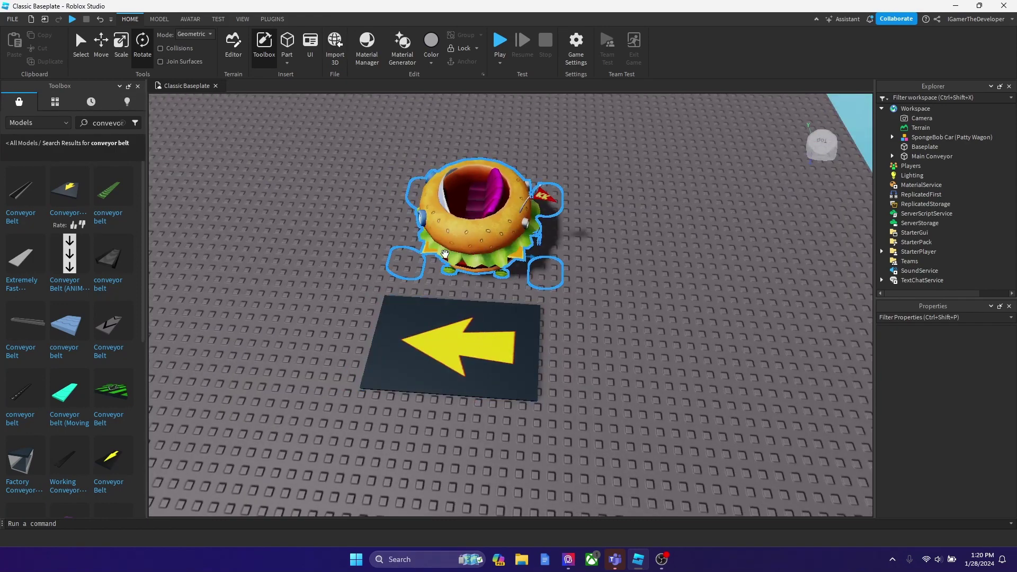
{"action": "left_click", "coordinate": [494, 367]}
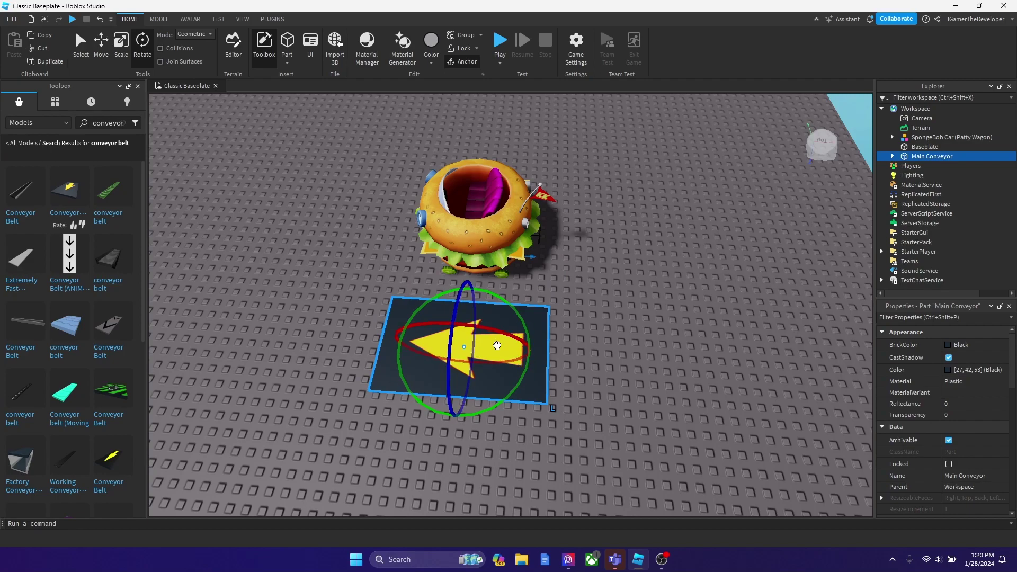
{"action": "right_click_drag", "start_coordinate": [505, 357], "coordinate": [466, 344]}
{"action": "scroll", "coordinate": [465, 345], "scroll_direction": "up", "scroll_amount": 3}
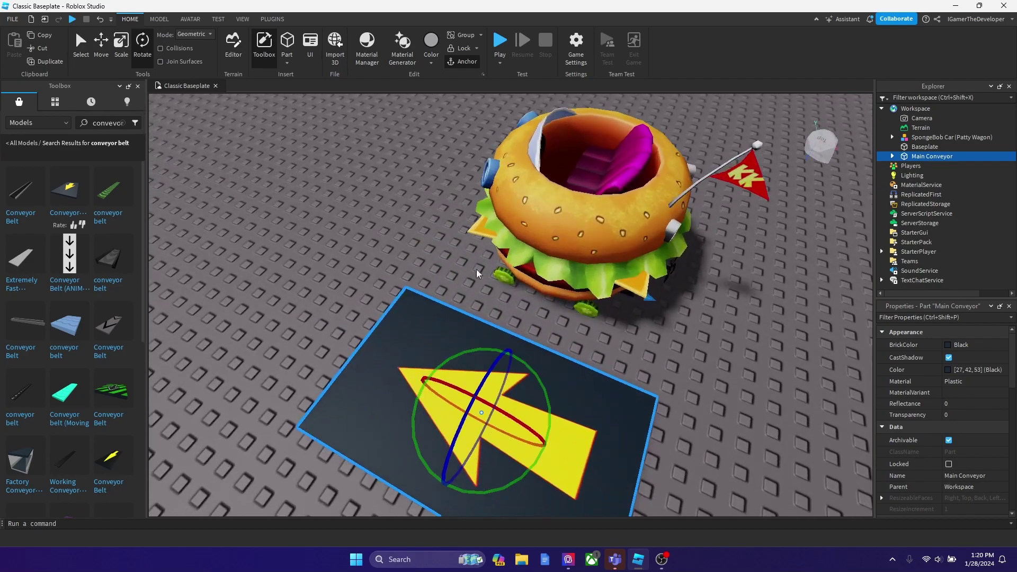
{"action": "right_click_drag", "start_coordinate": [483, 201], "coordinate": [515, 244]}
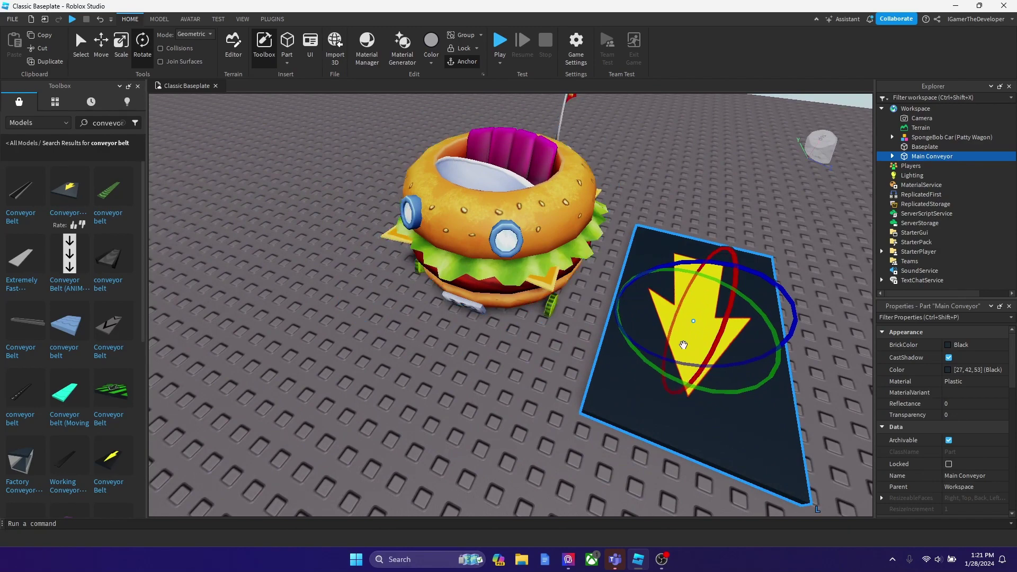
{"action": "right_click_drag", "start_coordinate": [503, 255], "coordinate": [511, 409]}
{"action": "scroll", "coordinate": [512, 408], "scroll_direction": "down", "scroll_amount": 10}
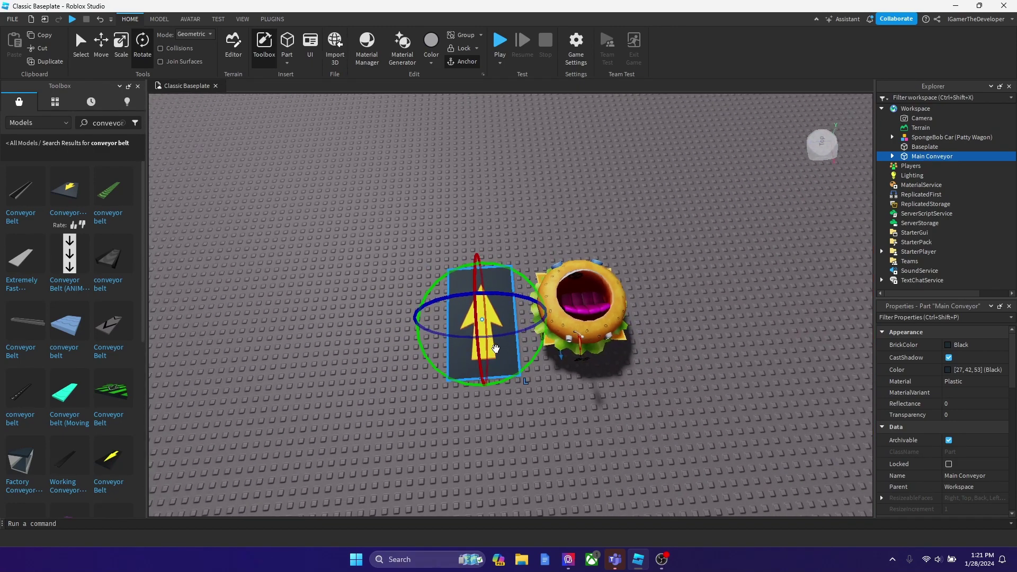
{"action": "scroll", "coordinate": [495, 349], "scroll_direction": "down", "scroll_amount": 5}
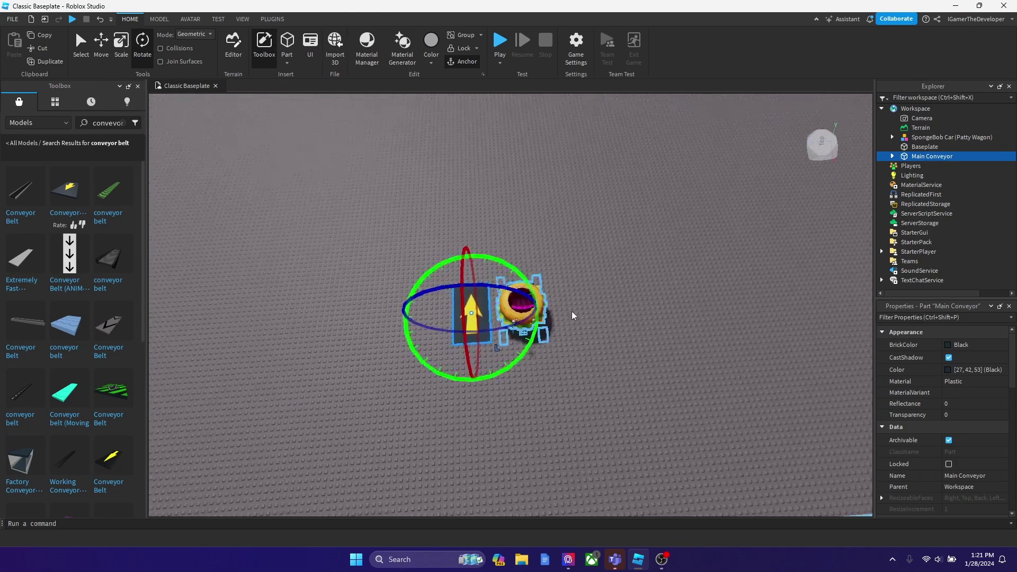
Step: Move the conveyor from beside the car and place it on top of the car
{"action": "left_click", "coordinate": [81, 45]}
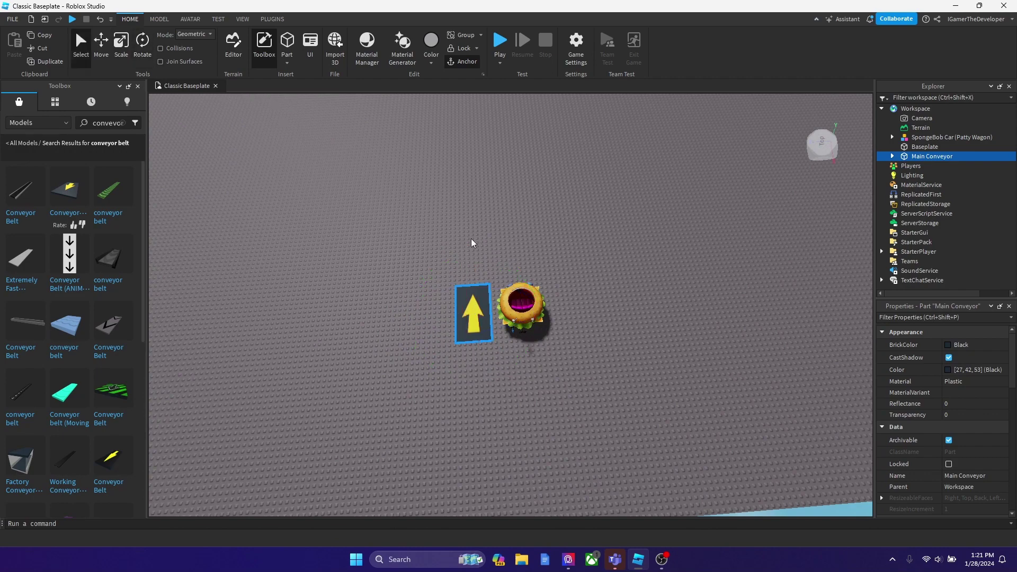
{"action": "left_click_drag", "start_coordinate": [497, 324], "coordinate": [503, 272]}
{"action": "left_click", "coordinate": [621, 405]}
{"action": "right_click_drag", "start_coordinate": [620, 404], "coordinate": [593, 391]}
{"action": "key", "text": "w"}
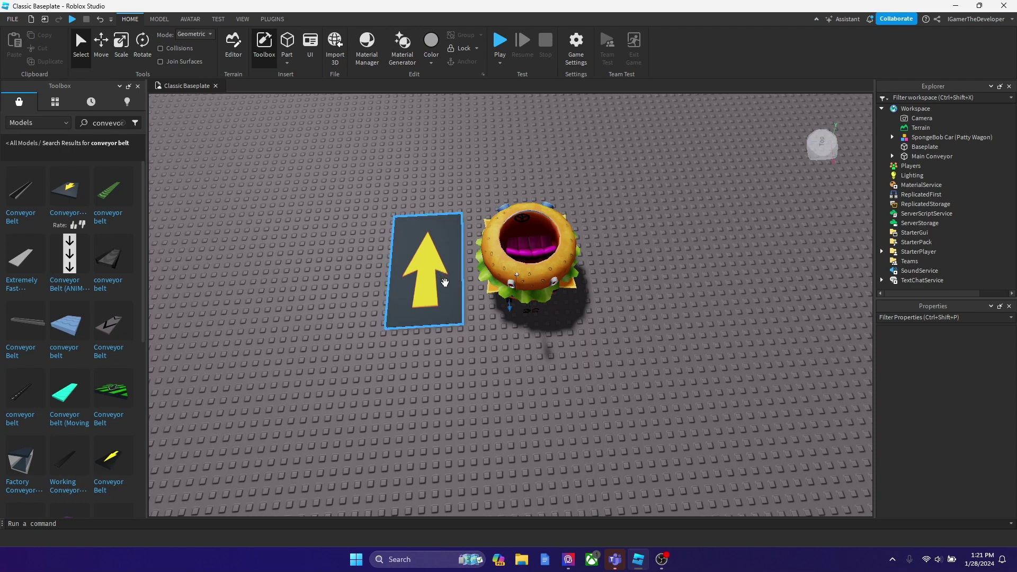
{"action": "left_click_drag", "start_coordinate": [445, 282], "coordinate": [554, 264]}
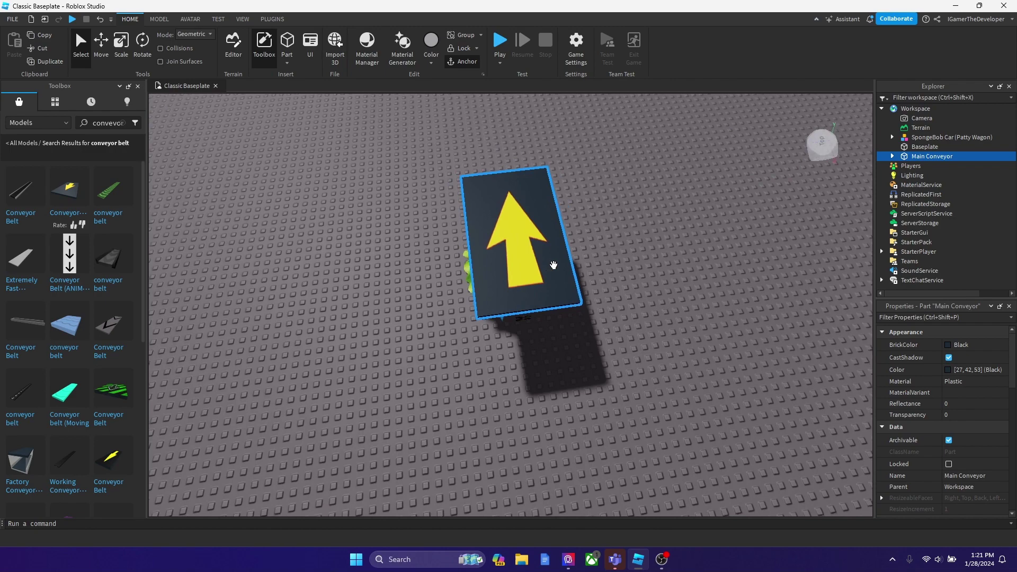
Step: Scale the conveyor down to about 1.97 × 0.11 × 3.37 so it fits inside the car's seating opening
{"action": "key", "text": "w"}
{"action": "right_click_drag", "start_coordinate": [553, 265], "coordinate": [553, 265]}
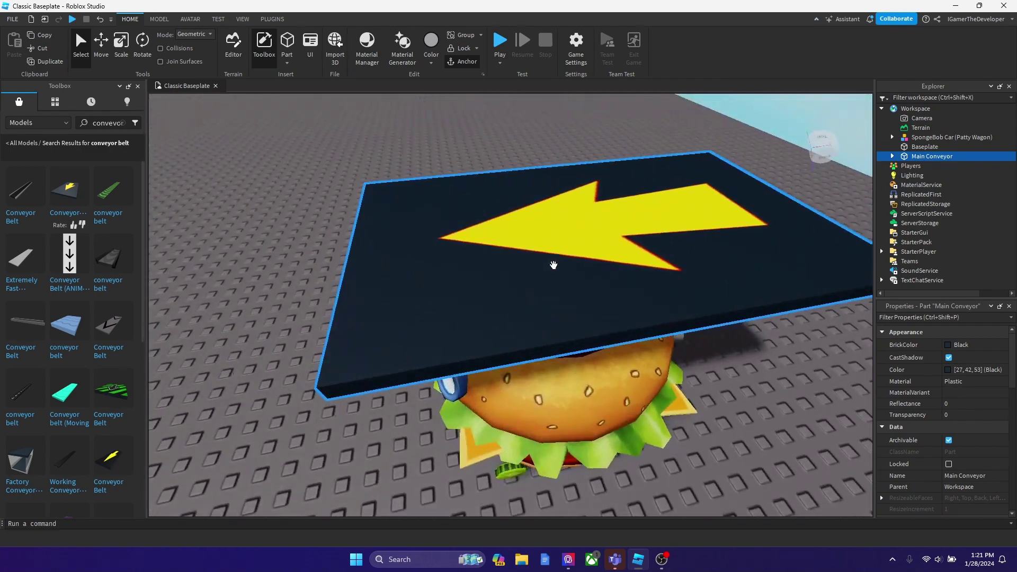
{"action": "left_click", "coordinate": [128, 40]}
{"action": "left_click_drag", "start_coordinate": [829, 202], "coordinate": [559, 304]}
{"action": "left_click_drag", "start_coordinate": [460, 260], "coordinate": [568, 310]}
{"action": "scroll", "coordinate": [583, 371], "scroll_direction": "down", "scroll_amount": 2}
{"action": "scroll", "coordinate": [571, 313], "scroll_direction": "up", "scroll_amount": 5}
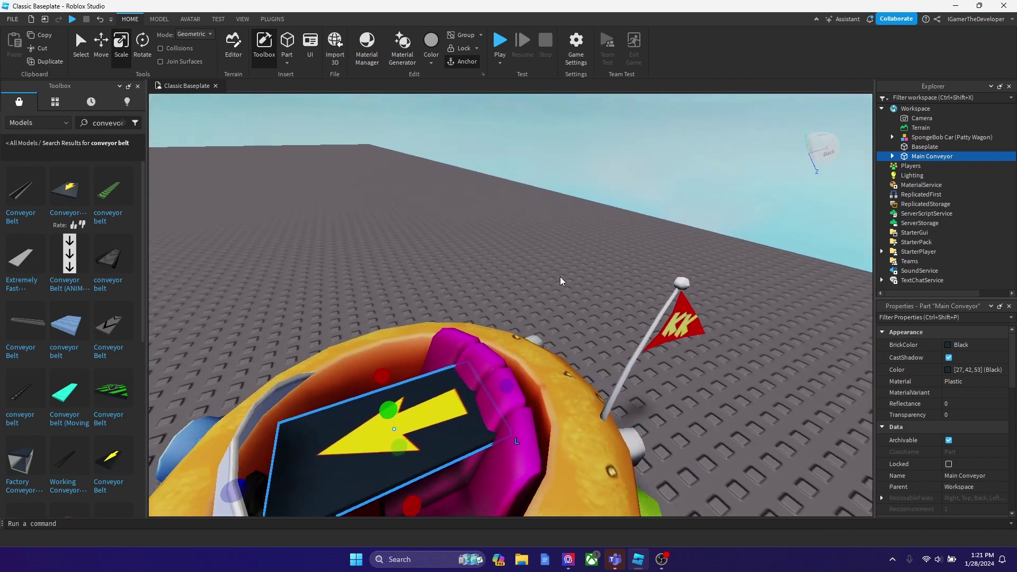
Step: Nest Main Conveyor directly in the SpongeBob Car (Patty Wagon) model, and hide and reopen the Explorer and Properties windows
{"action": "left_click_drag", "start_coordinate": [917, 158], "coordinate": [950, 138]}
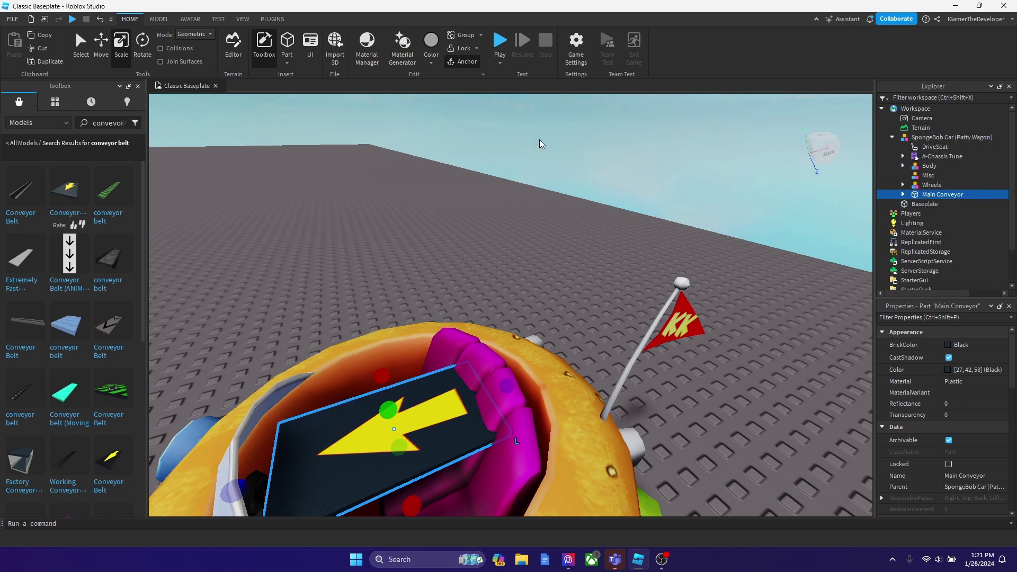
{"action": "left_click", "coordinate": [242, 20]}
{"action": "left_click", "coordinate": [21, 51]}
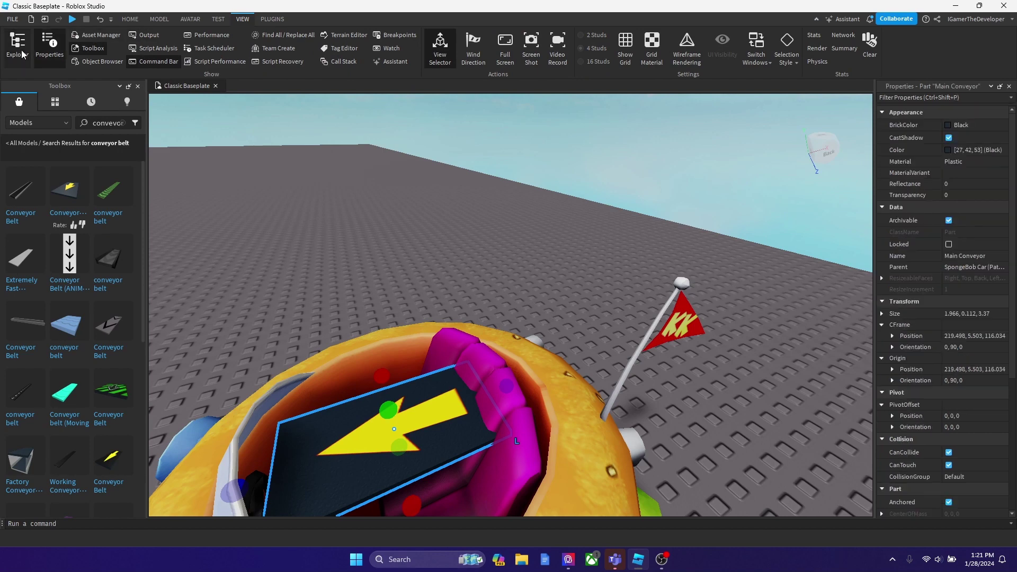
{"action": "left_click", "coordinate": [63, 53]}
{"action": "left_click", "coordinate": [12, 57]}
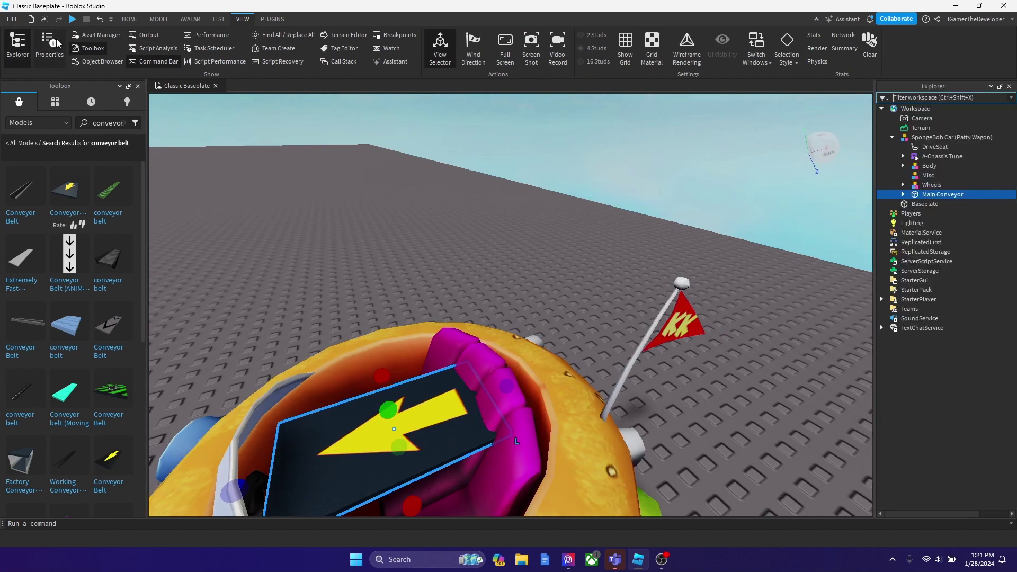
{"action": "left_click", "coordinate": [48, 49]}
Step: Move Main Conveyor out to the Workspace and into the Body group of the SpongeBob Car (Patty Wagon) model
{"action": "left_click_drag", "start_coordinate": [938, 196], "coordinate": [932, 108]}
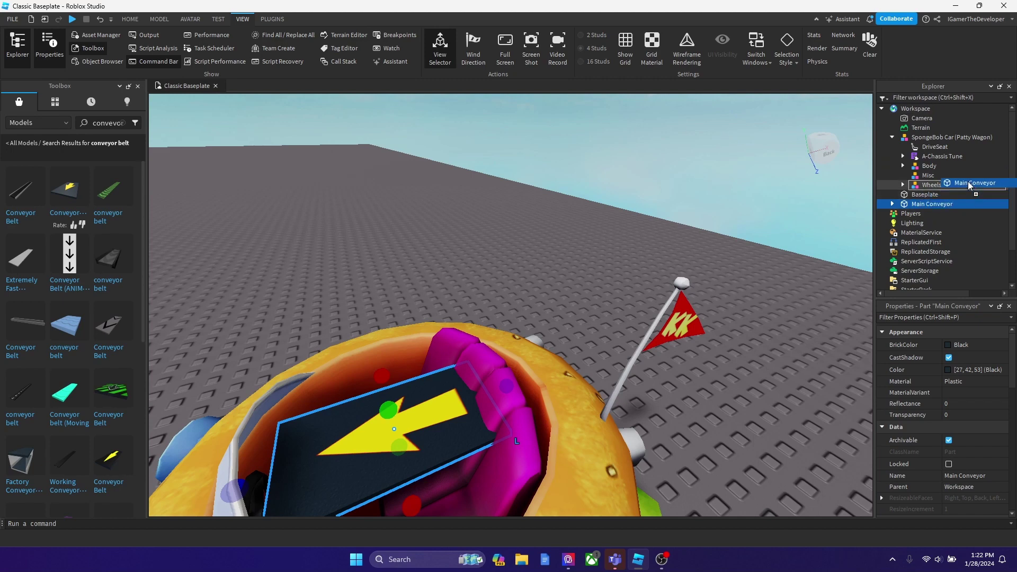
{"action": "left_click_drag", "start_coordinate": [967, 181], "coordinate": [983, 164]}
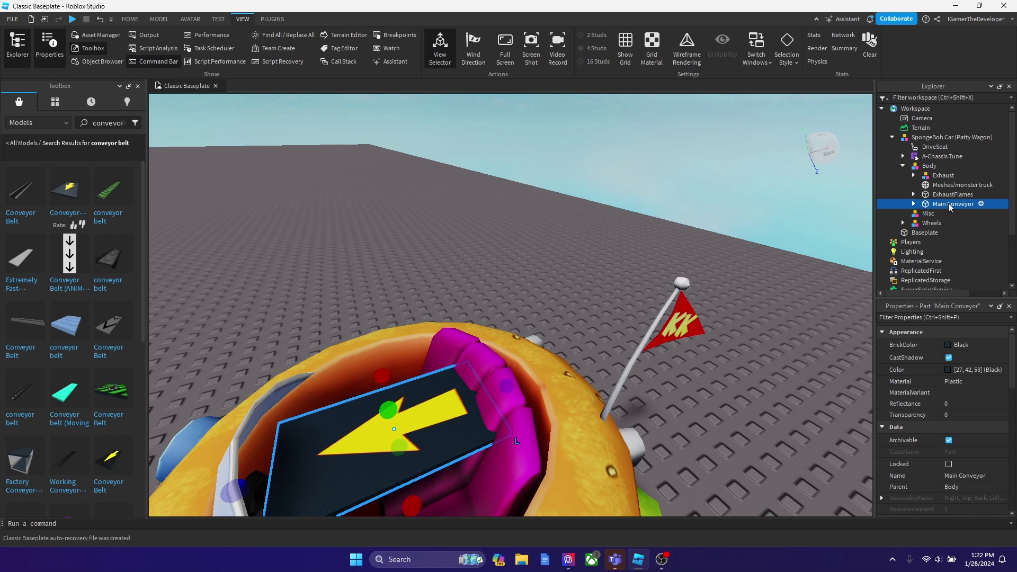
Step: Move Main Conveyor into the Exhaust group of the car's Body and add a WeldConstraint to it
{"action": "left_click_drag", "start_coordinate": [957, 204], "coordinate": [953, 176]}
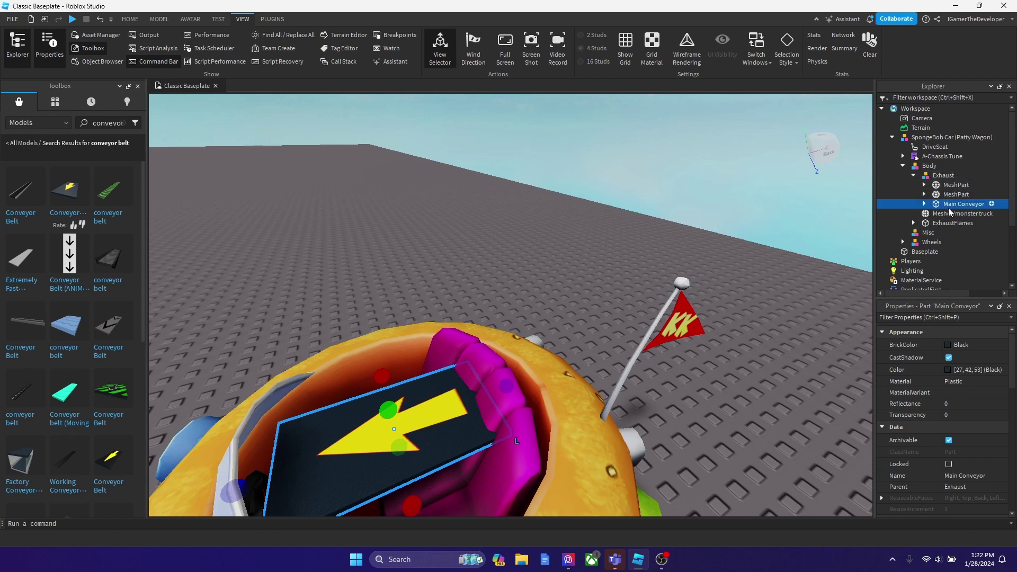
{"action": "left_click", "coordinate": [991, 204]}
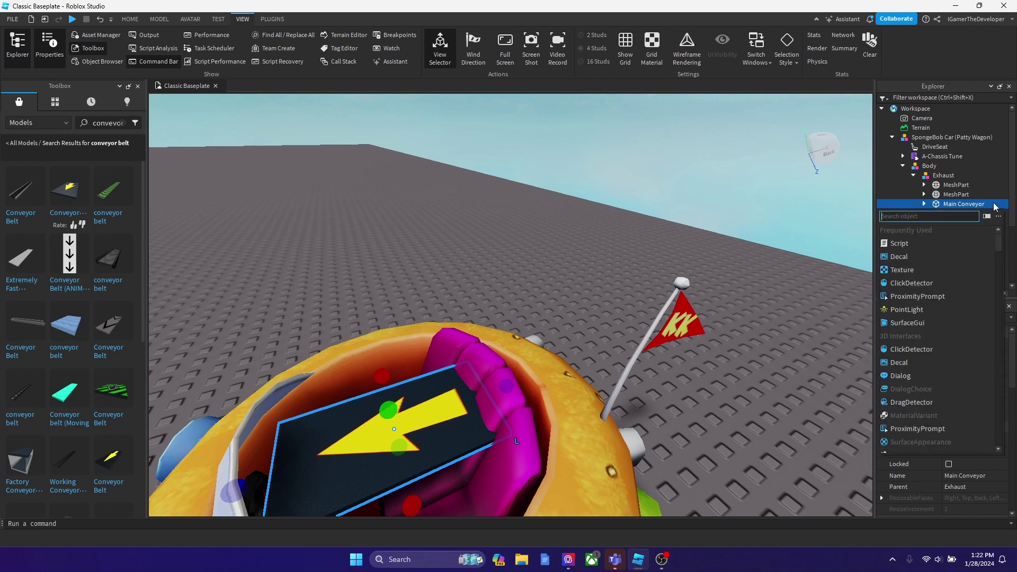
{"action": "type", "text": "we"}
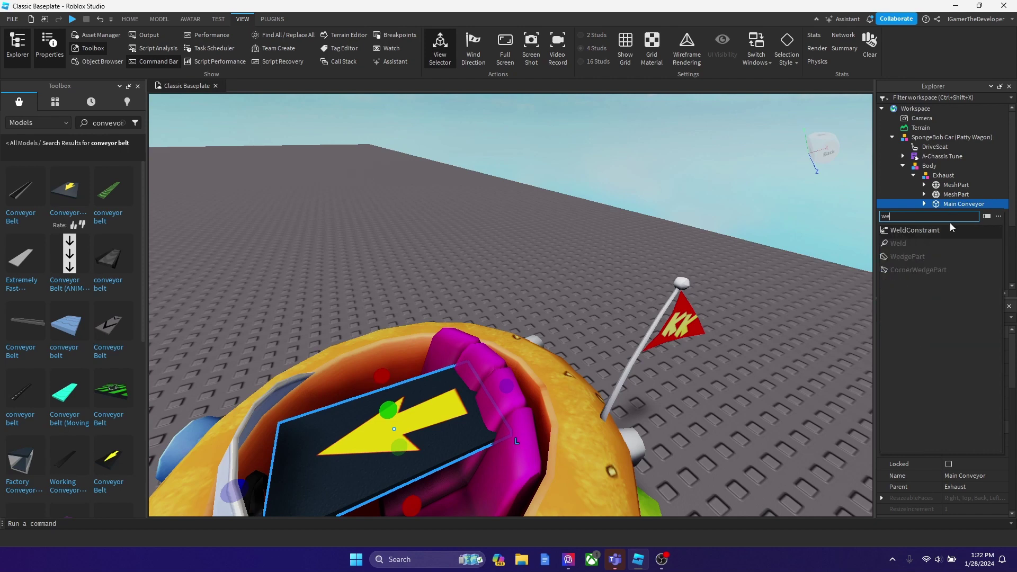
{"action": "left_click", "coordinate": [949, 229]}
{"action": "left_click", "coordinate": [951, 226]}
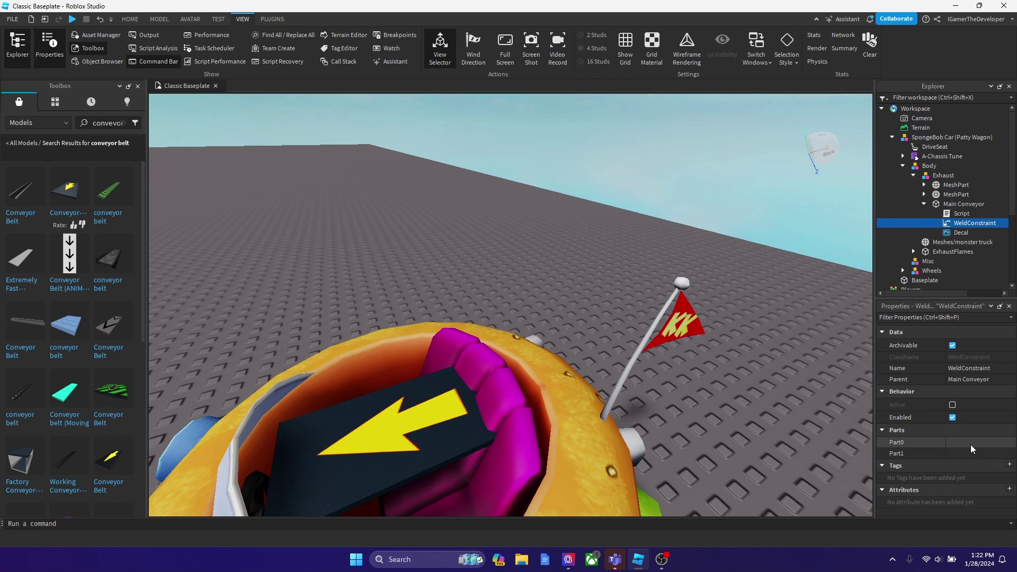
Step: Set the WeldConstraint's Part0 to Main Conveyor and Part1 to the second MeshPart in the Exhaust group
{"action": "left_click", "coordinate": [986, 444]}
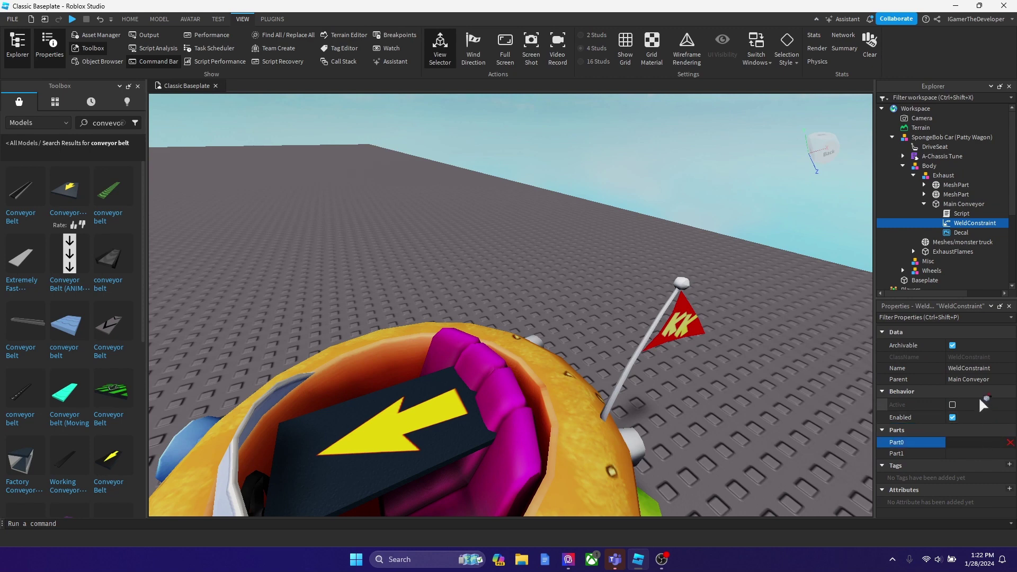
{"action": "left_click", "coordinate": [962, 205]}
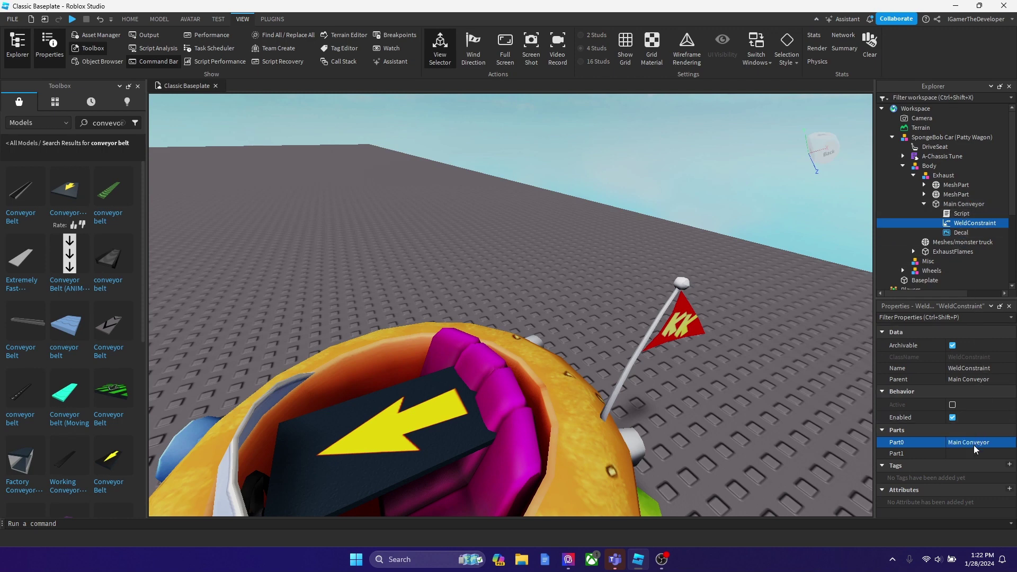
{"action": "left_click", "coordinate": [964, 454]}
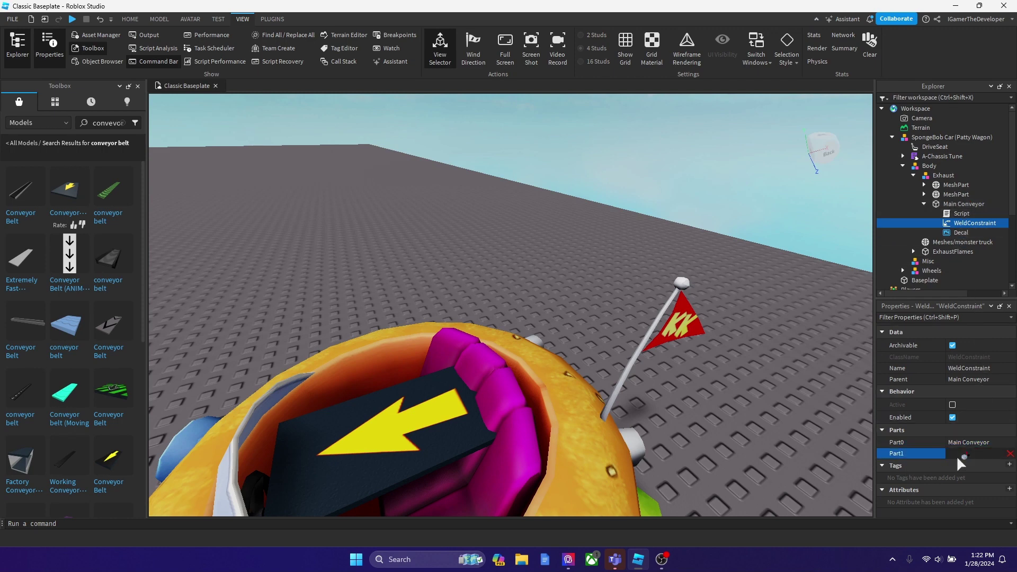
{"action": "left_click", "coordinate": [955, 195]}
Step: Examine the weld between the conveyor and the exhaust mesh from several angles around the car
{"action": "right_click_drag", "start_coordinate": [648, 258], "coordinate": [562, 310]}
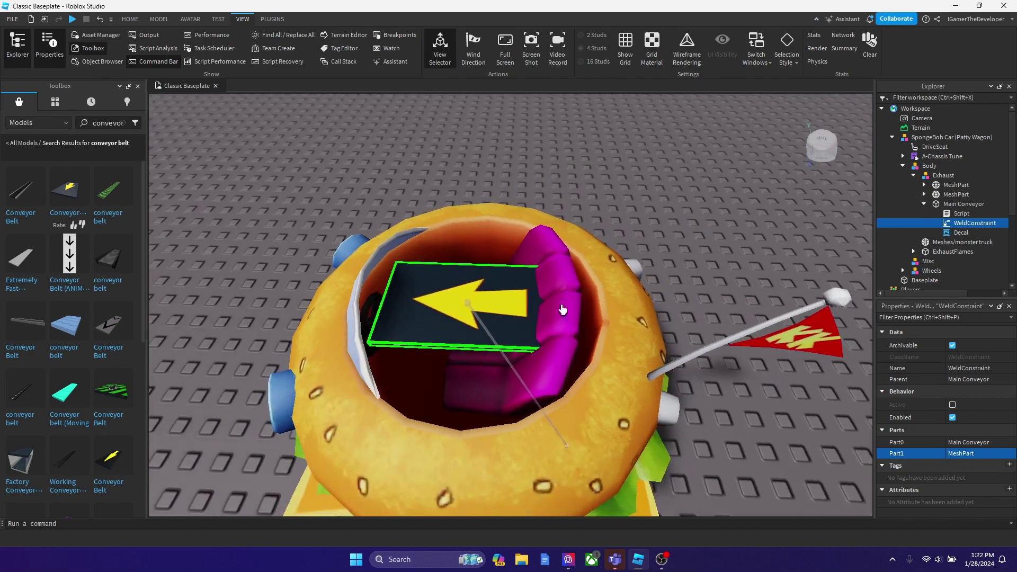
{"action": "scroll", "coordinate": [507, 348], "scroll_direction": "down", "scroll_amount": 5}
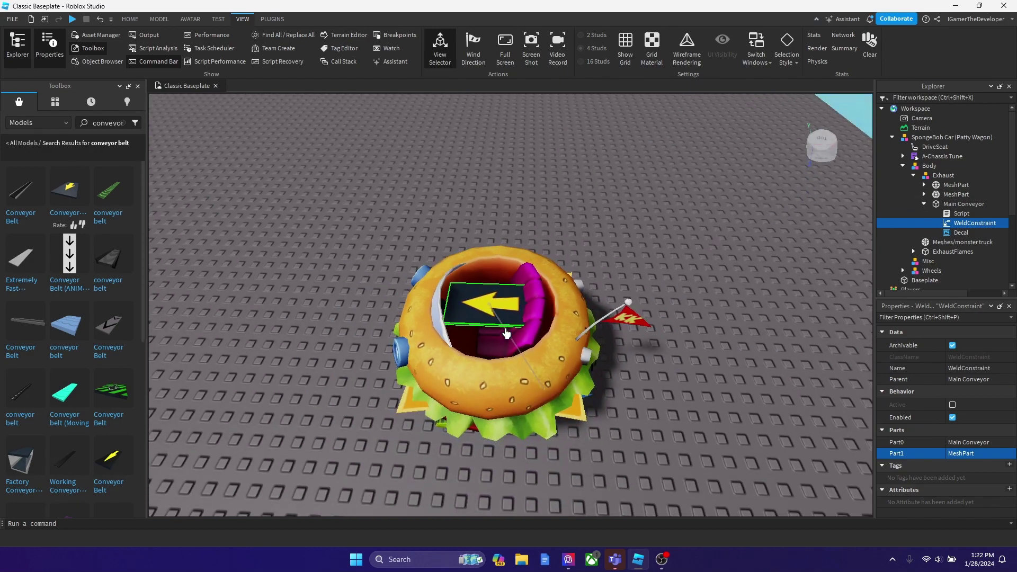
{"action": "scroll", "coordinate": [506, 335], "scroll_direction": "up", "scroll_amount": 3}
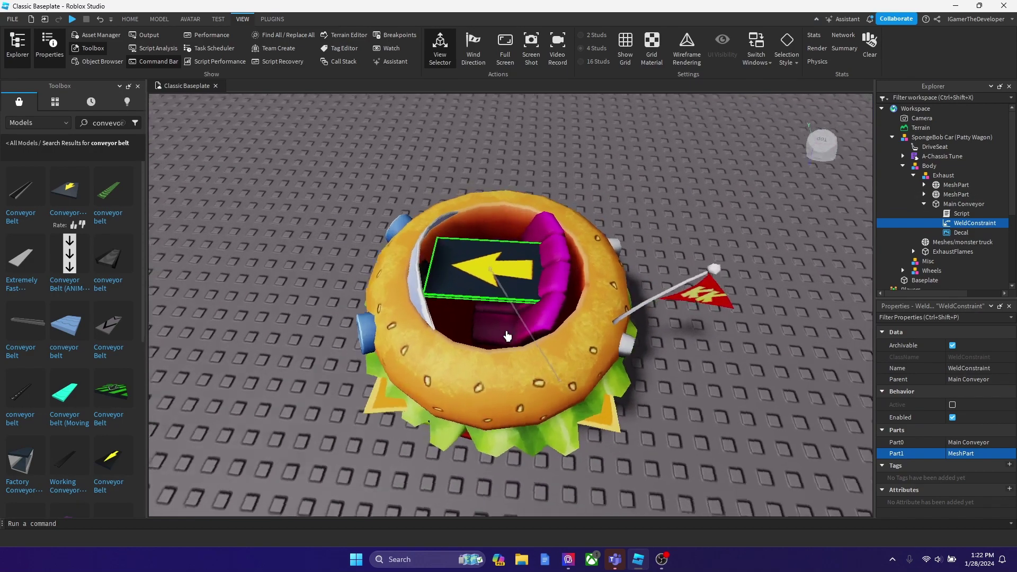
{"action": "right_click_drag", "start_coordinate": [507, 335], "coordinate": [399, 272]}
{"action": "key", "text": "d"}
{"action": "right_click_drag", "start_coordinate": [470, 255], "coordinate": [546, 278]}
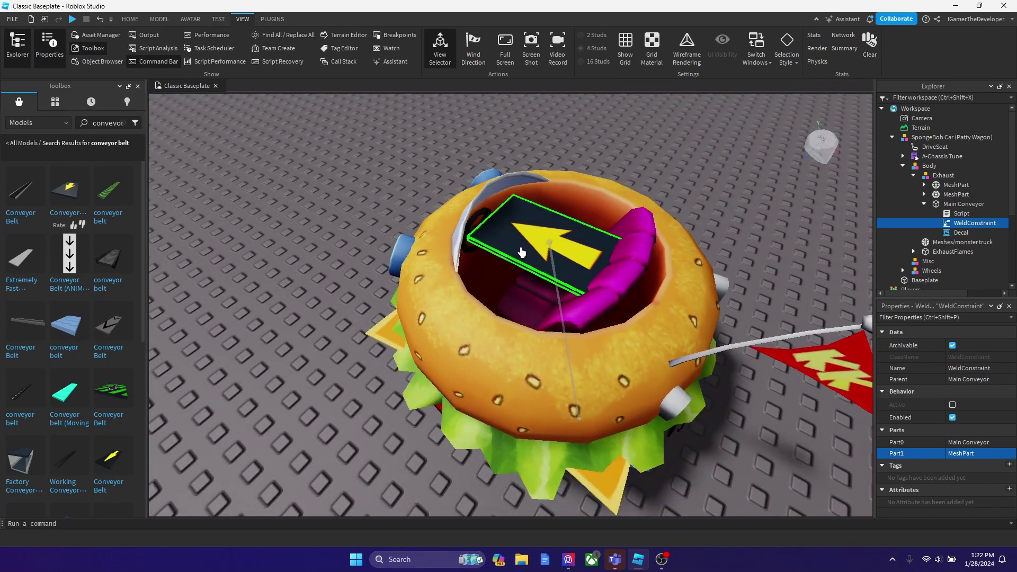
{"action": "scroll", "coordinate": [534, 247], "scroll_direction": "down", "scroll_amount": 5}
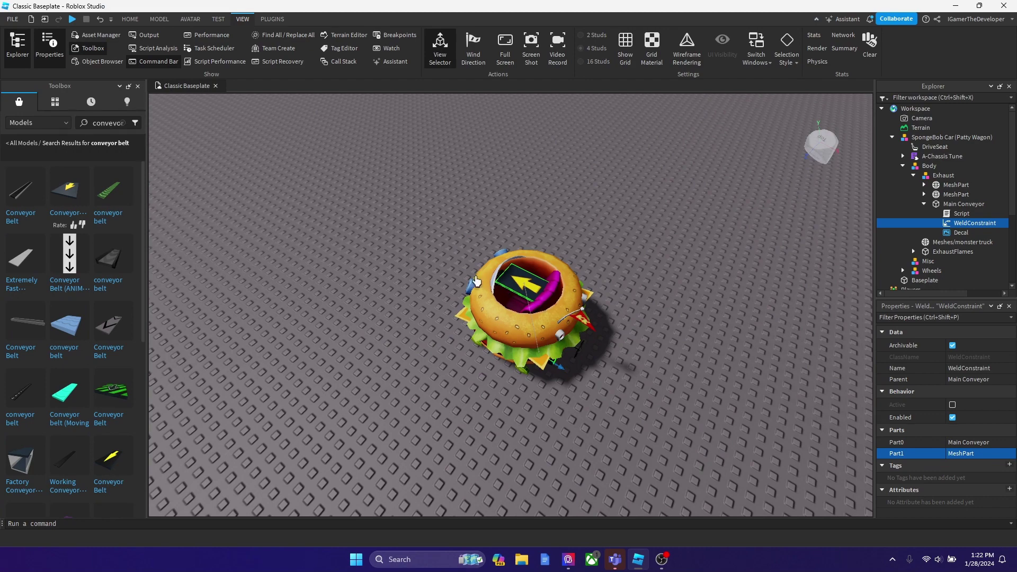
{"action": "scroll", "coordinate": [494, 282], "scroll_direction": "up", "scroll_amount": 3}
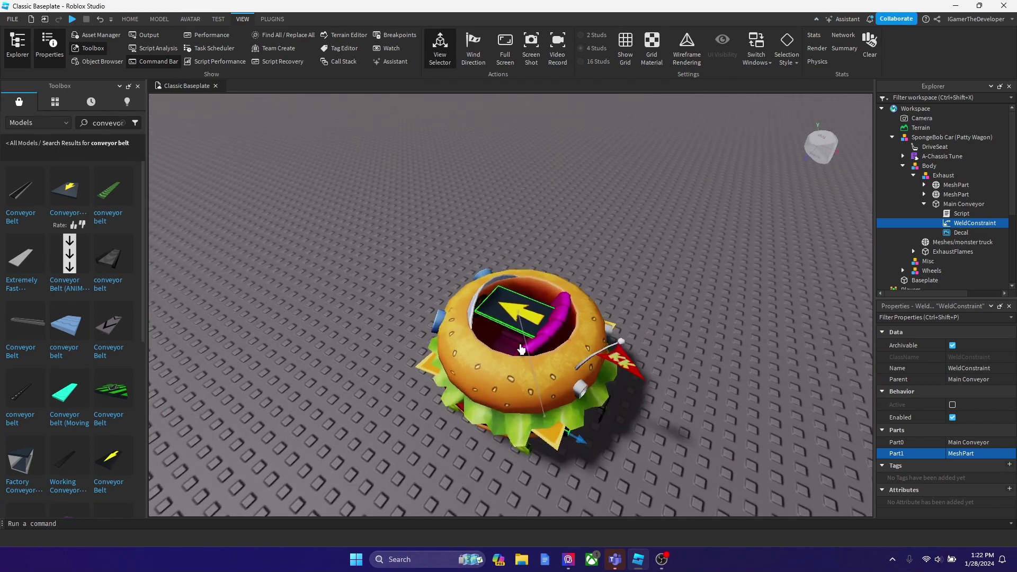
Step: Test the place in Run mode, observe the car with its welded conveyor from several sides, and stop the simulation
{"action": "left_click", "coordinate": [141, 20]}
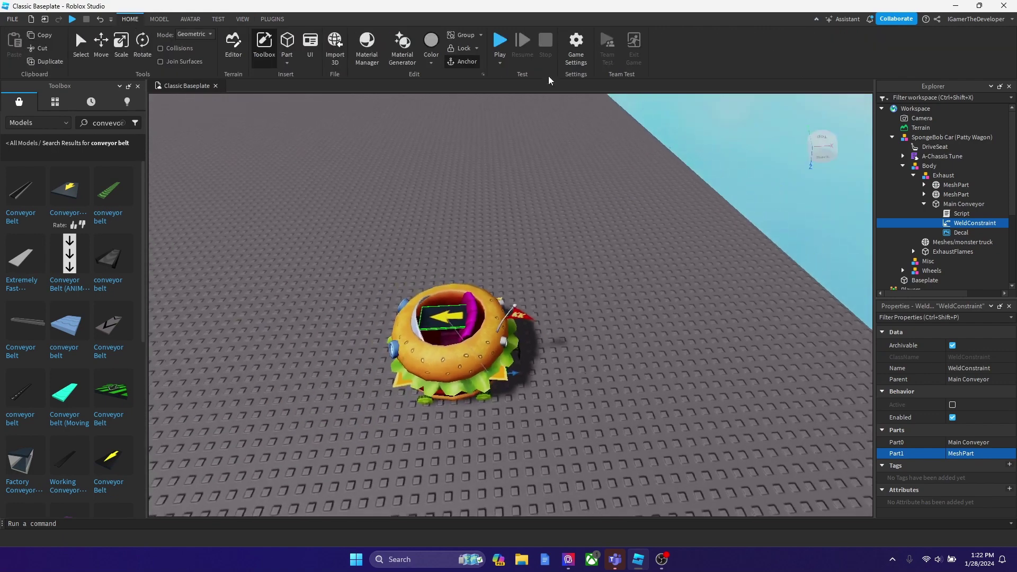
{"action": "left_click", "coordinate": [500, 62]}
{"action": "left_click", "coordinate": [512, 97]}
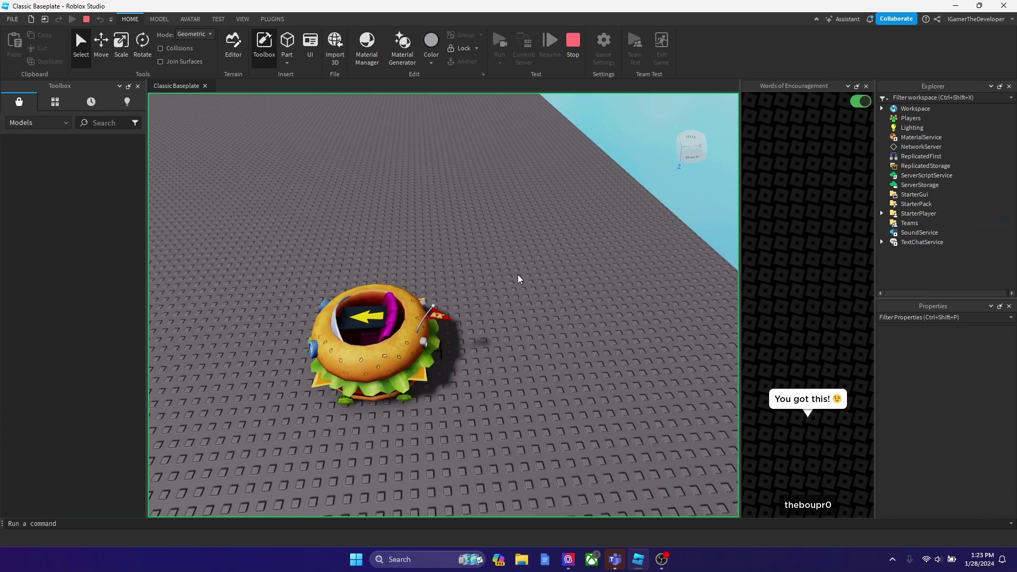
{"action": "key", "text": "d"}
{"action": "right_click_drag", "start_coordinate": [508, 276], "coordinate": [486, 266]}
{"action": "scroll", "coordinate": [486, 266], "scroll_direction": "up", "scroll_amount": 4}
{"action": "key", "text": "a"}
{"action": "key", "text": "d"}
{"action": "key", "text": "s"}
{"action": "key", "text": "w"}
{"action": "key", "text": "d"}
{"action": "key", "text": "s"}
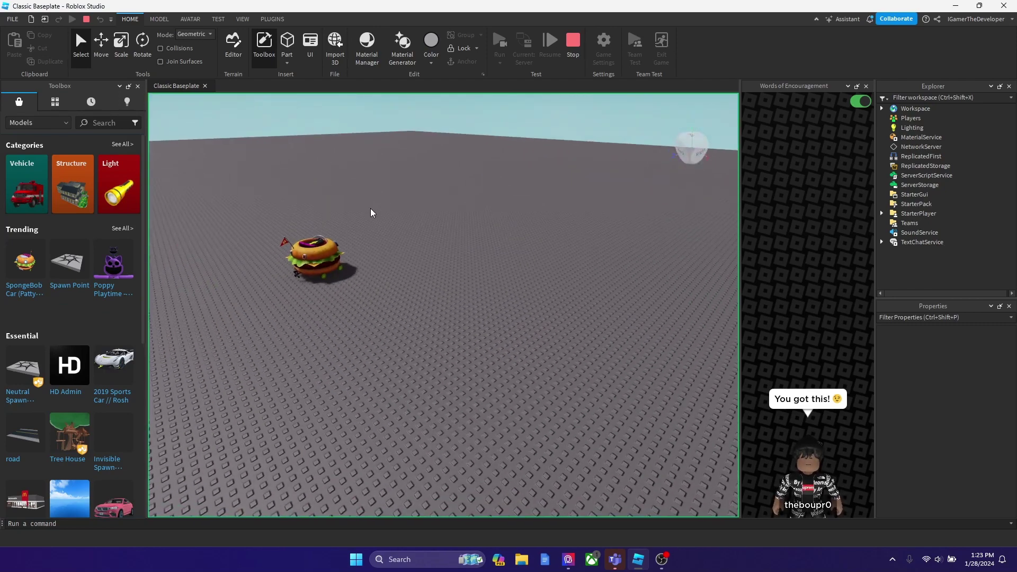
{"action": "key", "text": "w"}
{"action": "right_click_drag", "start_coordinate": [360, 231], "coordinate": [360, 231]}
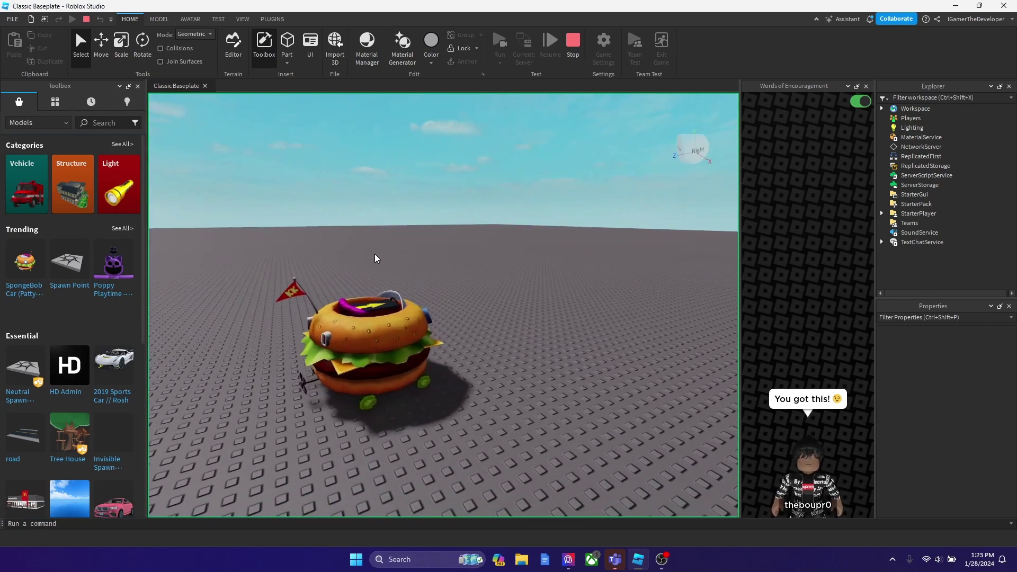
{"action": "left_click", "coordinate": [573, 41]}
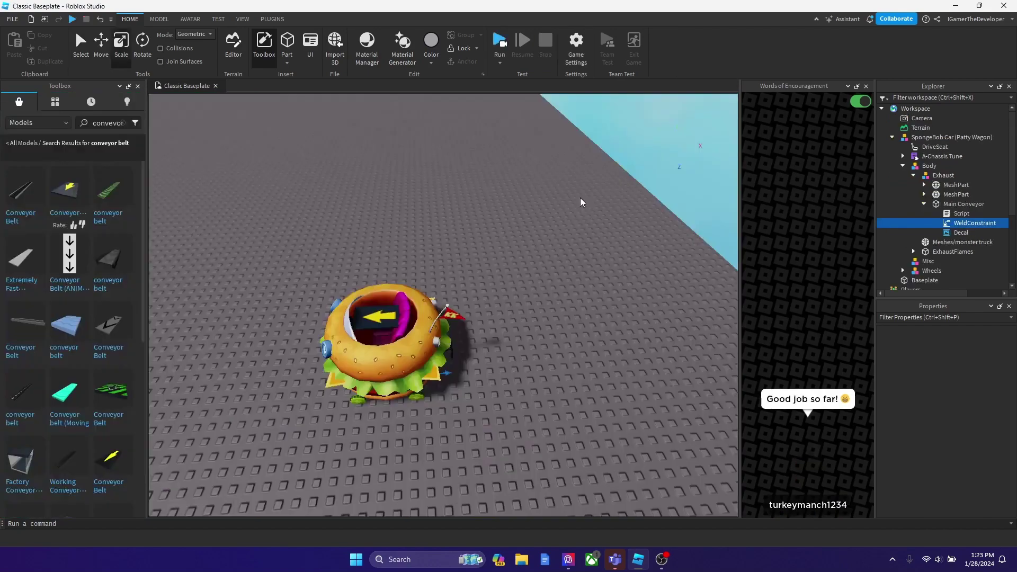
Step: Close the Words of Encouragement window and inspect how the conveyor sits inside the car's seating opening
{"action": "right_click_drag", "start_coordinate": [545, 222], "coordinate": [544, 221]}
{"action": "key", "text": "w"}
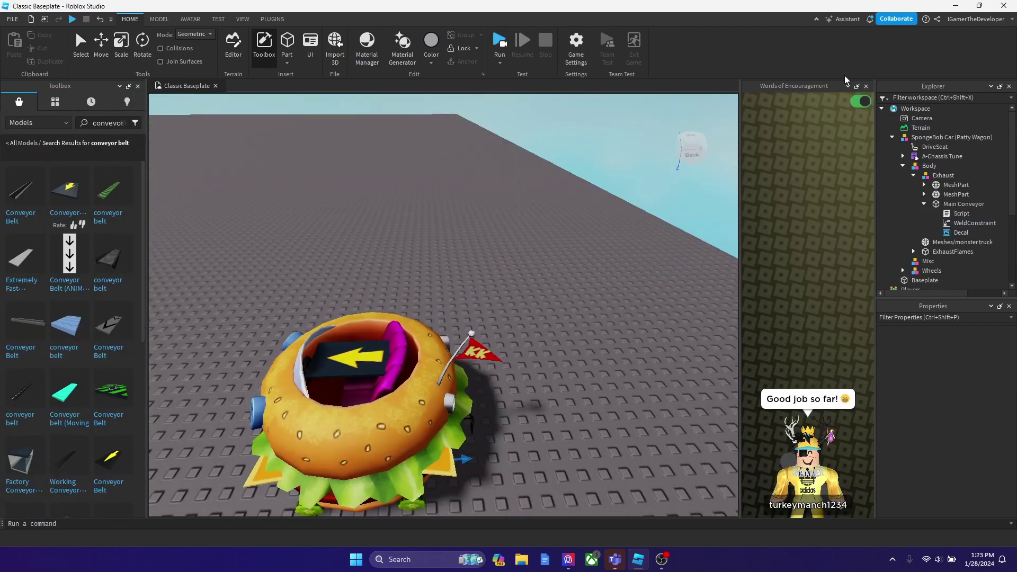
{"action": "left_click", "coordinate": [866, 86]}
{"action": "right_click_drag", "start_coordinate": [690, 326], "coordinate": [604, 335]}
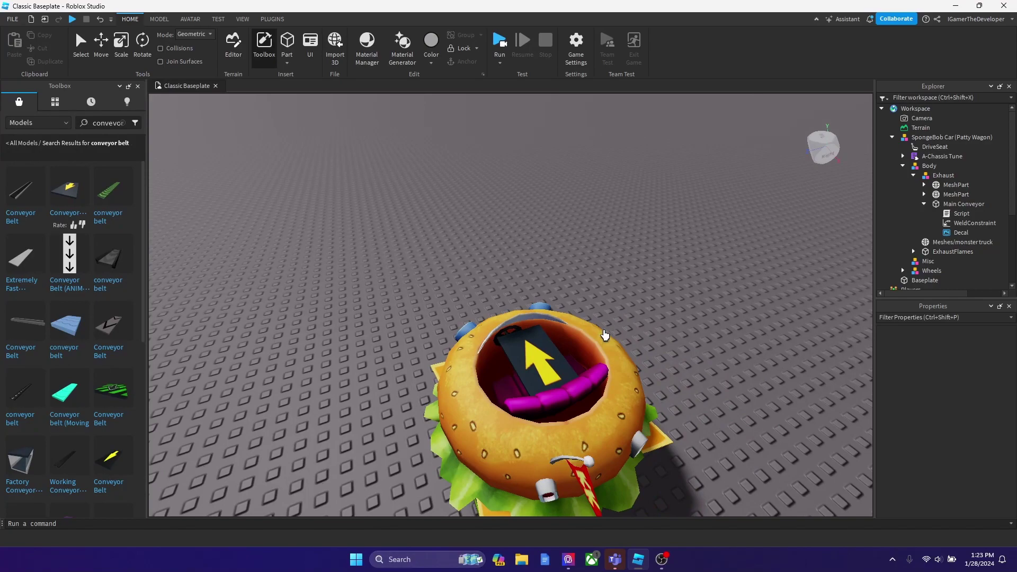
{"action": "right_click_drag", "start_coordinate": [560, 359], "coordinate": [561, 359]}
{"action": "key", "text": "w"}
{"action": "right_click_drag", "start_coordinate": [432, 344], "coordinate": [451, 343]}
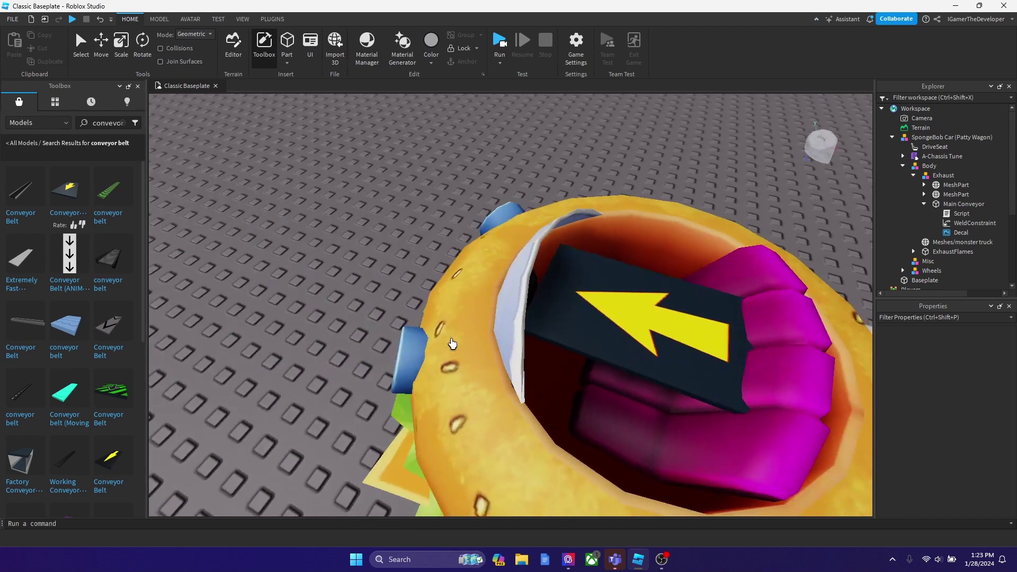
{"action": "scroll", "coordinate": [686, 335], "scroll_direction": "down", "scroll_amount": 6}
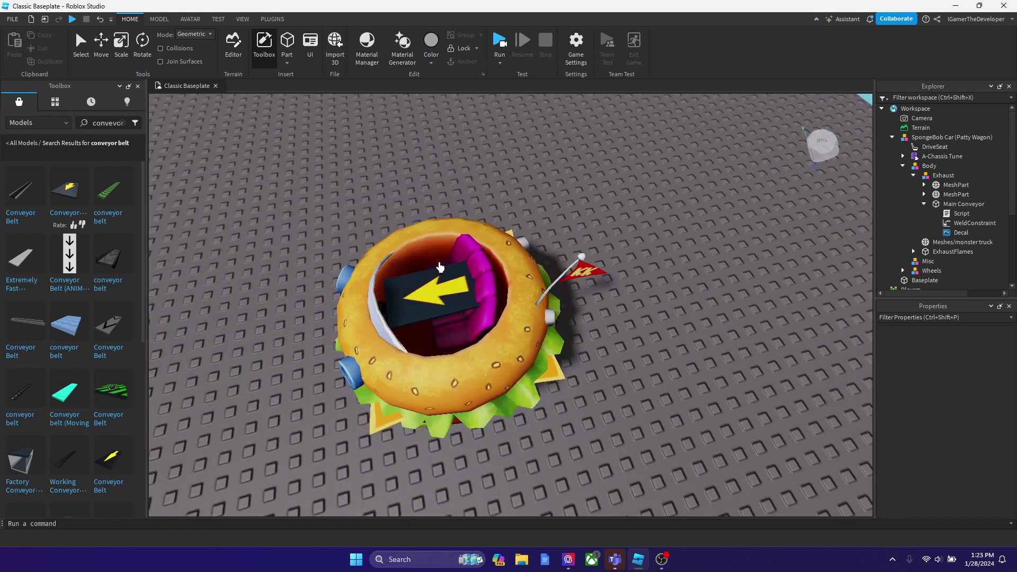
Step: Set Main Conveyor's Transparency to 1 to make the part invisible
{"action": "left_click", "coordinate": [949, 205]}
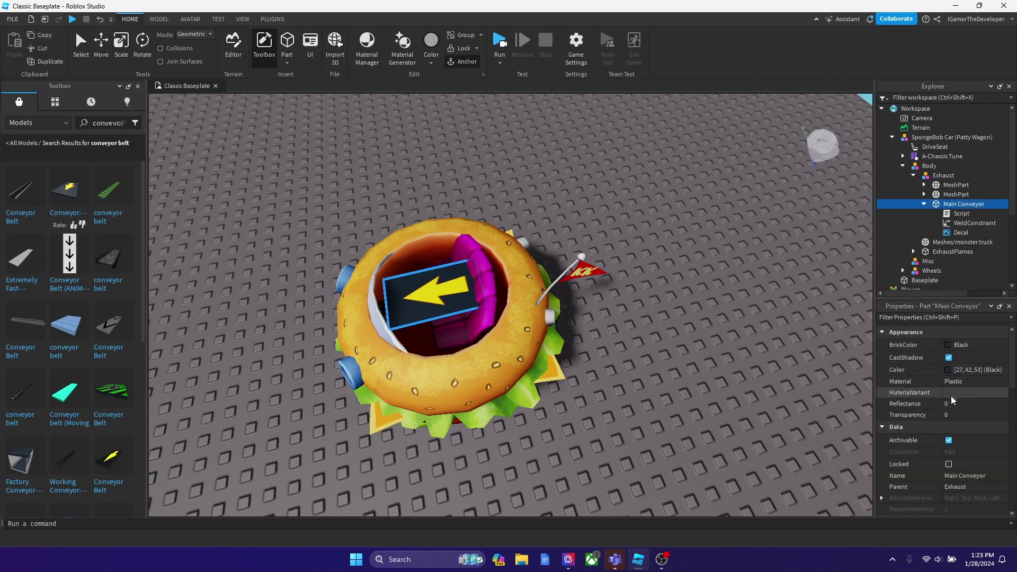
{"action": "left_click", "coordinate": [947, 414]}
{"action": "type", "text": "1"}
{"action": "key", "text": "Return"}
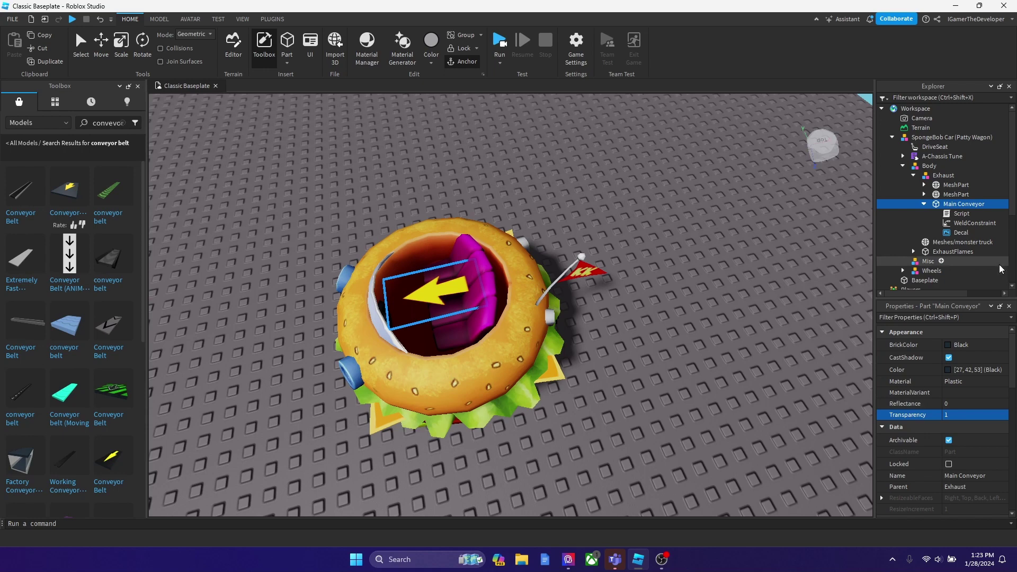
Step: Delete the arrow Decal from Main Conveyor and turn off CanCollide for the part
{"action": "left_click", "coordinate": [958, 235]}
{"action": "key", "text": "Delete"}
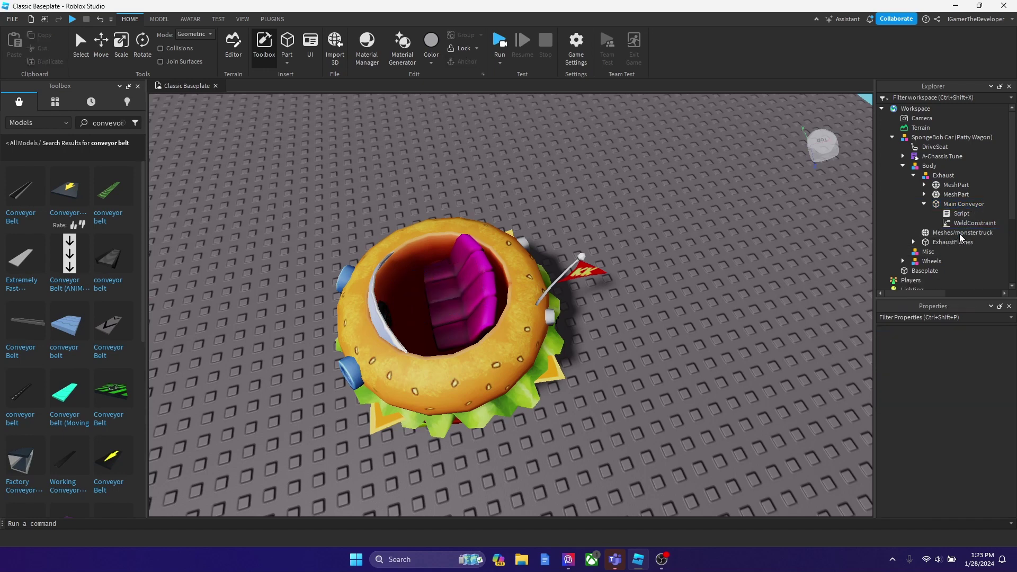
{"action": "left_click", "coordinate": [956, 204]}
{"action": "scroll", "coordinate": [979, 444], "scroll_direction": "down", "scroll_amount": 5}
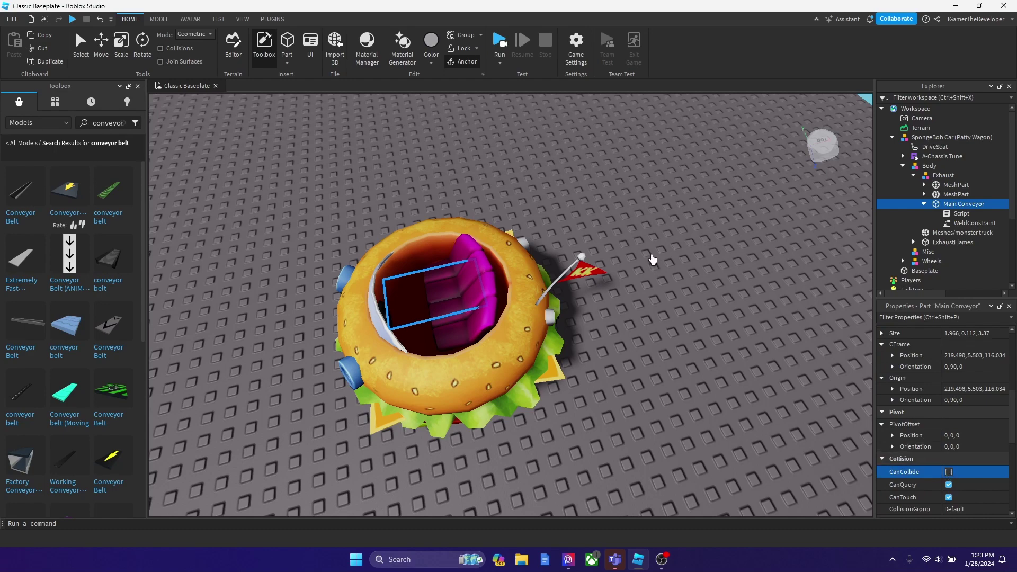
Step: Playtest at the current camera location with Play Here, walk the character around the car, and stop the test
{"action": "right_click_drag", "start_coordinate": [538, 173], "coordinate": [539, 173]}
{"action": "key", "text": "s"}
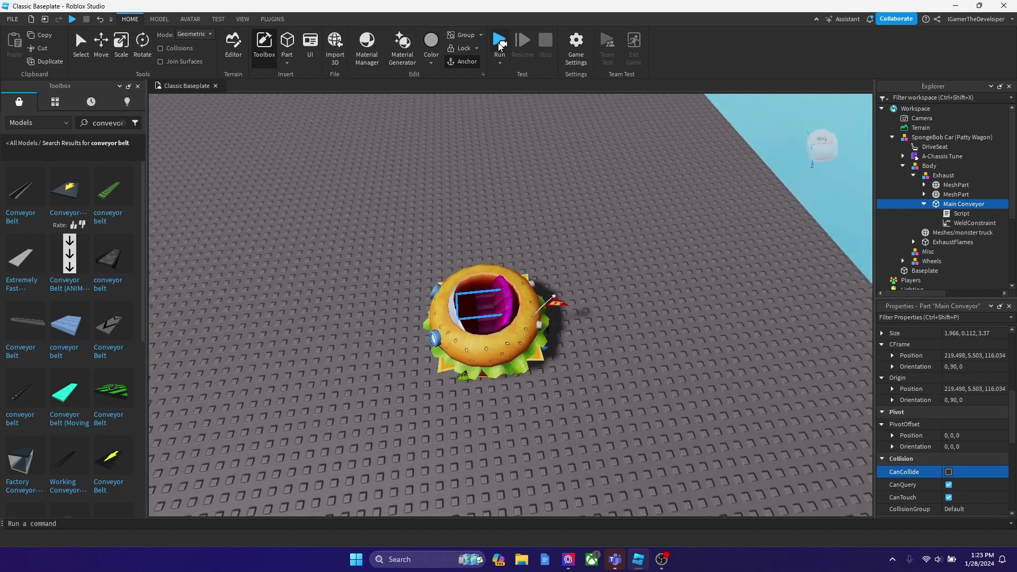
{"action": "left_click", "coordinate": [508, 87]}
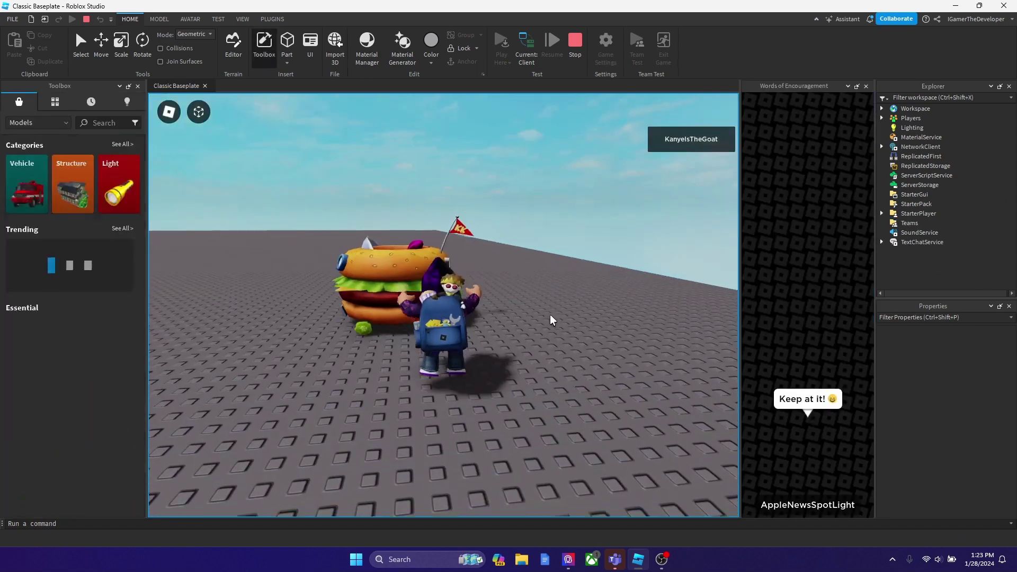
{"action": "key", "text": "w"}
{"action": "right_click_drag", "start_coordinate": [545, 299], "coordinate": [545, 299]}
{"action": "key", "text": "s"}
{"action": "key", "text": "w"}
{"action": "key", "text": "s"}
{"action": "key", "text": "a"}
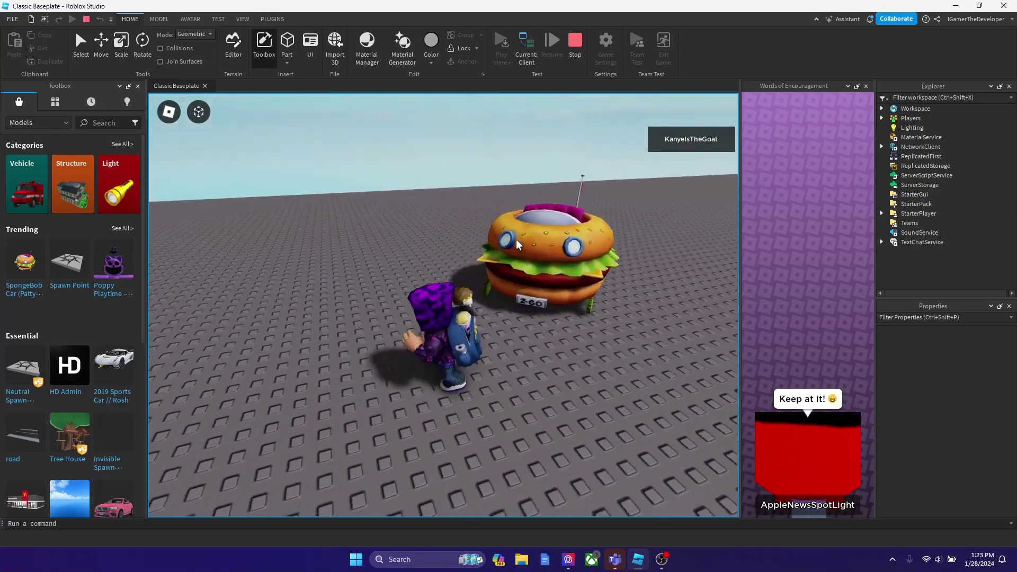
{"action": "right_click_drag", "start_coordinate": [523, 228], "coordinate": [523, 228]}
{"action": "scroll", "coordinate": [524, 228], "scroll_direction": "down", "scroll_amount": 2}
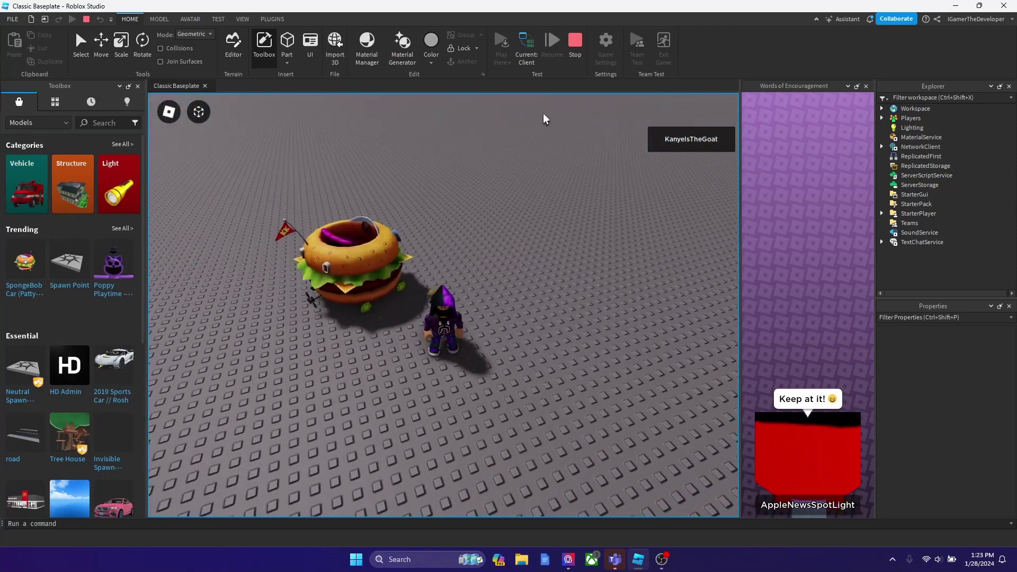
{"action": "left_click", "coordinate": [564, 62]}
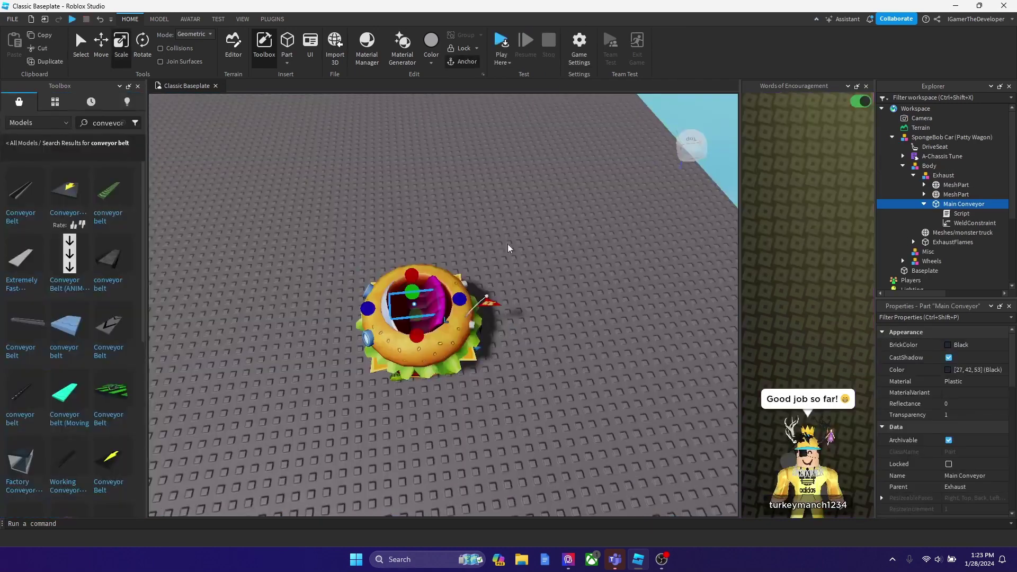
Step: Remove the velocity multiplier 15 after lookVector in Main Conveyor's Script and return to the Classic Baseplate view
{"action": "key", "text": "d"}
{"action": "right_click_drag", "start_coordinate": [526, 268], "coordinate": [520, 268]}
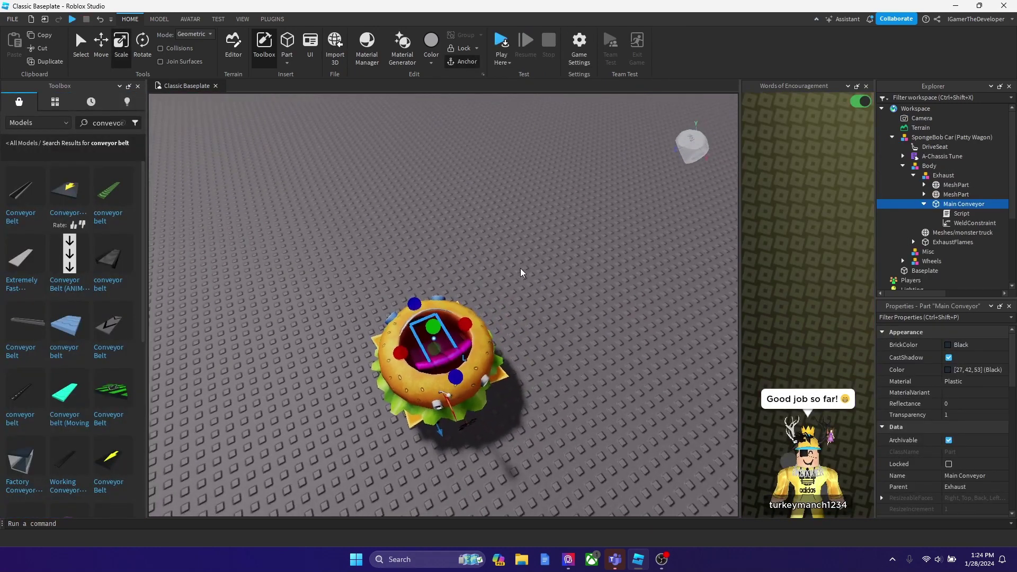
{"action": "double_click", "coordinate": [941, 214]}
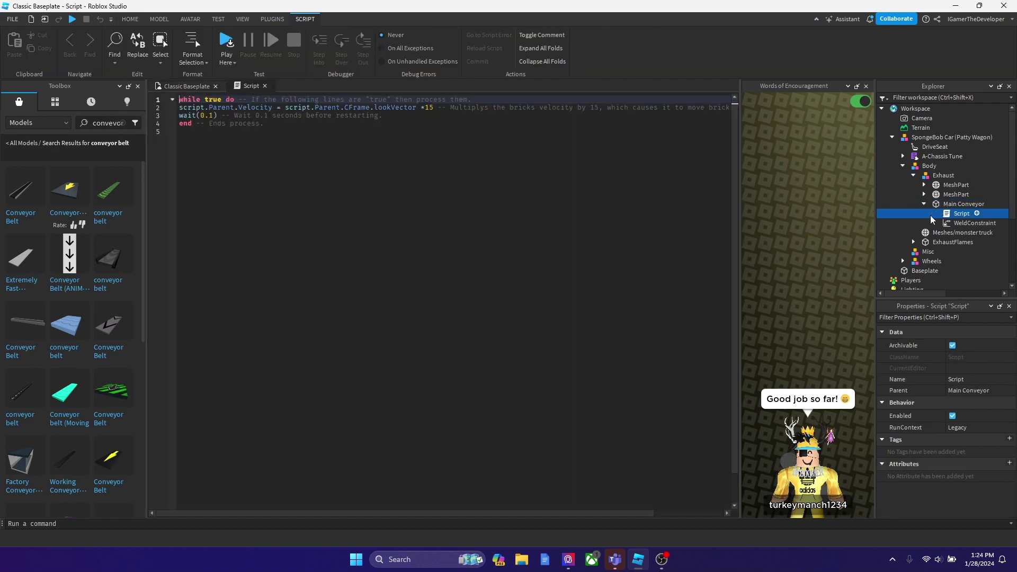
{"action": "left_click", "coordinate": [866, 87]}
{"action": "left_click", "coordinate": [441, 107]}
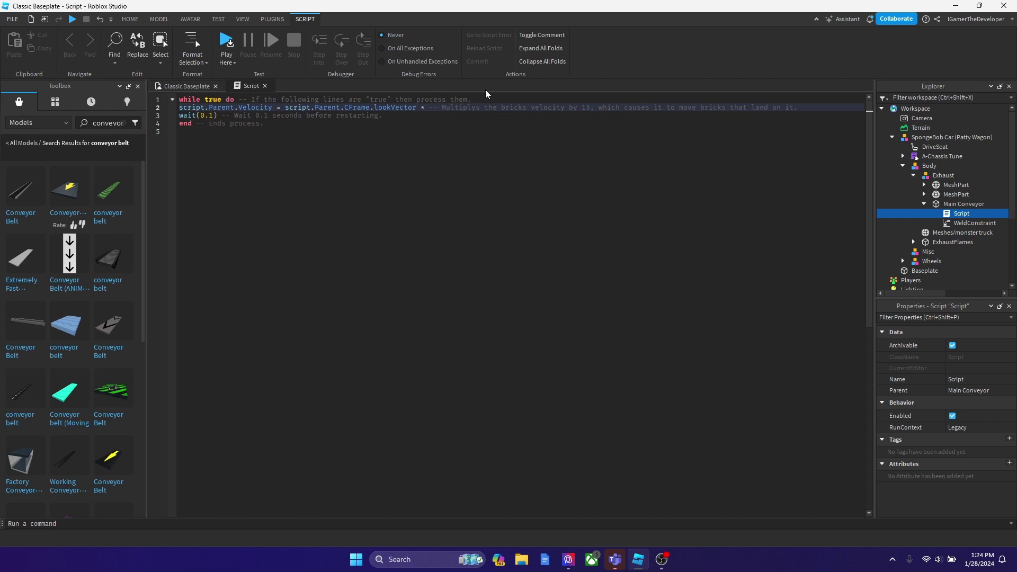
{"action": "left_click", "coordinate": [199, 86]}
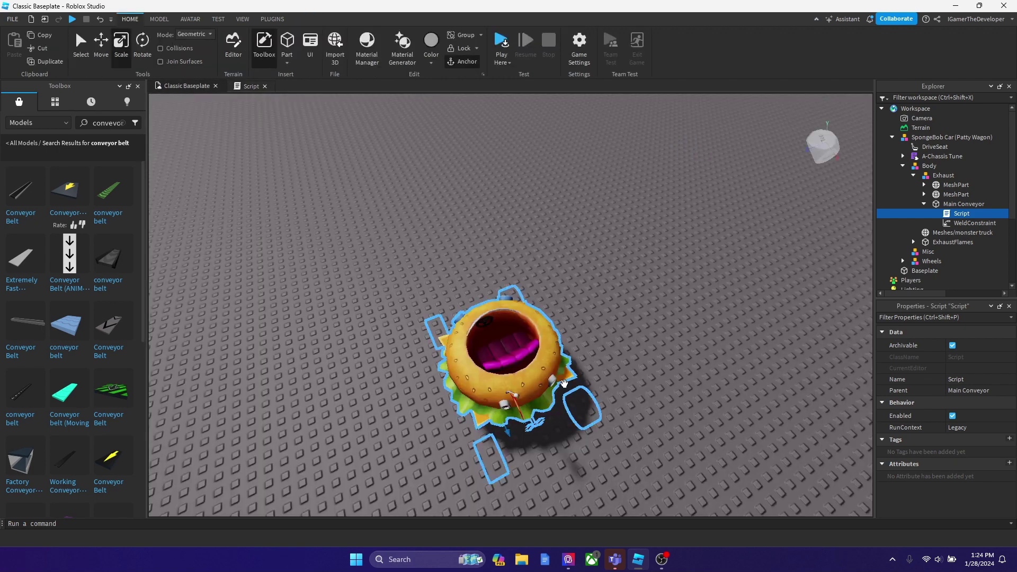
Step: Reposition the SpongeBob car on the baseplate, run the simulation without a character to watch it move, and stop it
{"action": "left_click", "coordinate": [489, 371]}
{"action": "scroll", "coordinate": [479, 348], "scroll_direction": "down", "scroll_amount": 3}
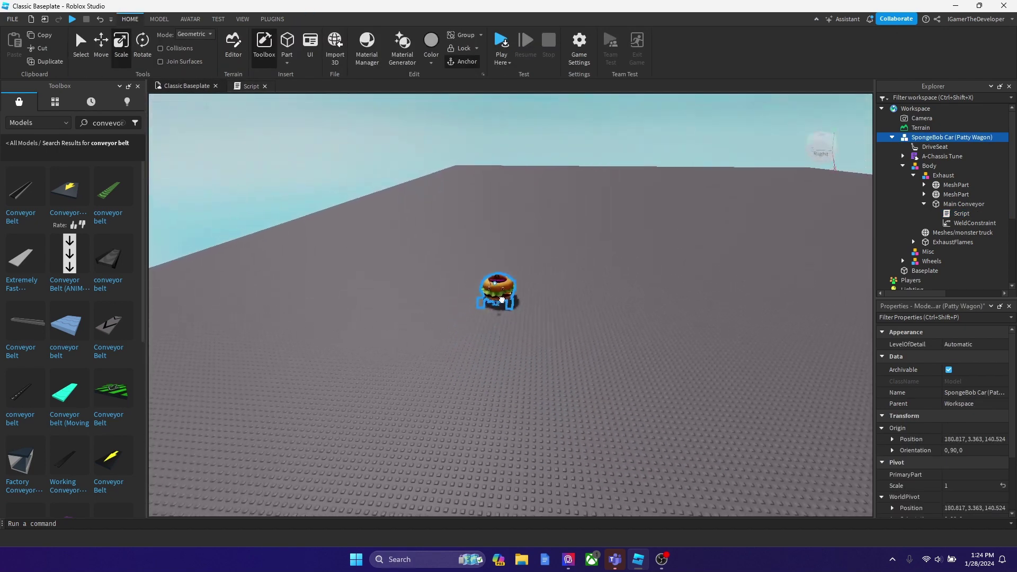
{"action": "left_click_drag", "start_coordinate": [484, 310], "coordinate": [439, 315]}
{"action": "scroll", "coordinate": [483, 224], "scroll_direction": "up", "scroll_amount": 3}
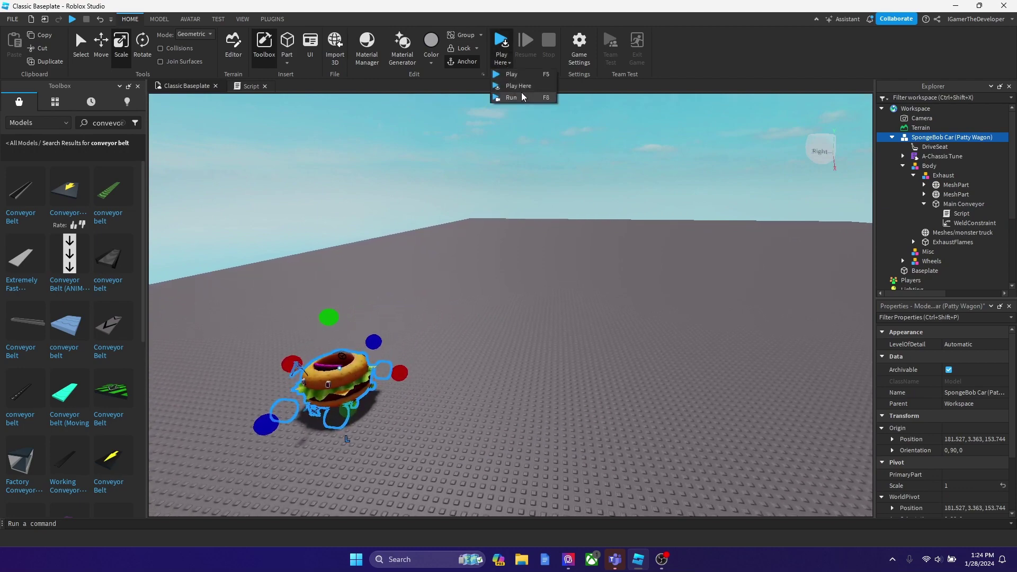
{"action": "left_click", "coordinate": [511, 98]}
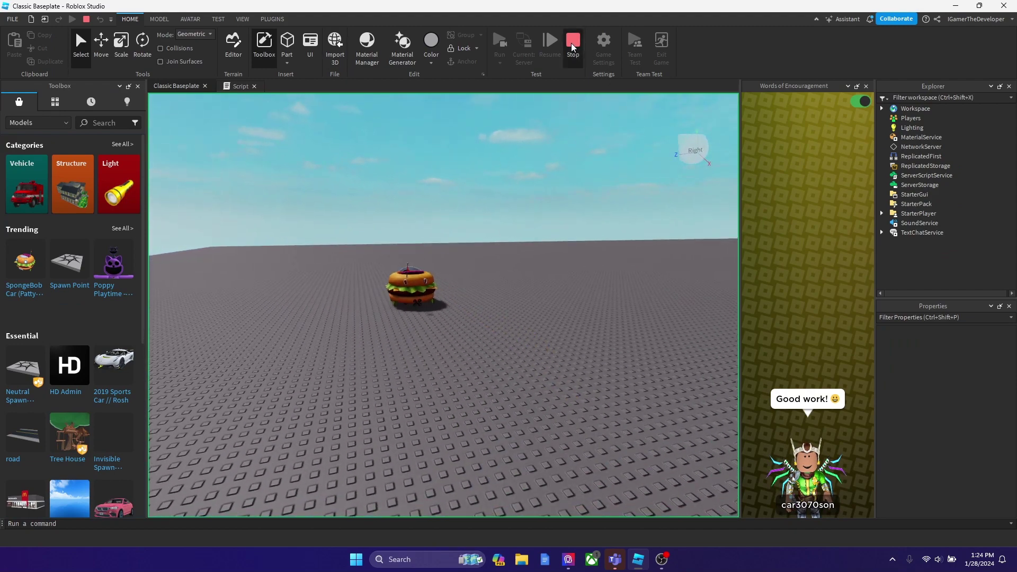
{"action": "left_click", "coordinate": [571, 43]}
Step: Set the velocity multiplier after lookVector in Main Conveyor's Script to 15 and return to the Classic Baseplate view
{"action": "left_click", "coordinate": [240, 86]}
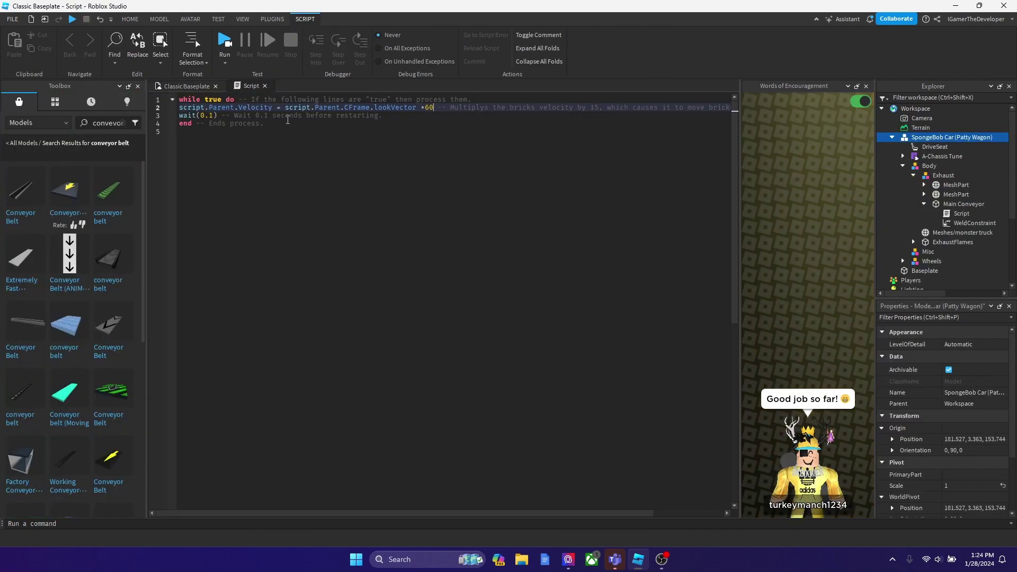
{"action": "key", "text": "BackSpace"}
{"action": "type", "text": "15"}
{"action": "left_click", "coordinate": [192, 85]}
Step: Run the simulation, follow the SpongeBob car with the camera to check its speed, and stop the run
{"action": "key", "text": "F8"}
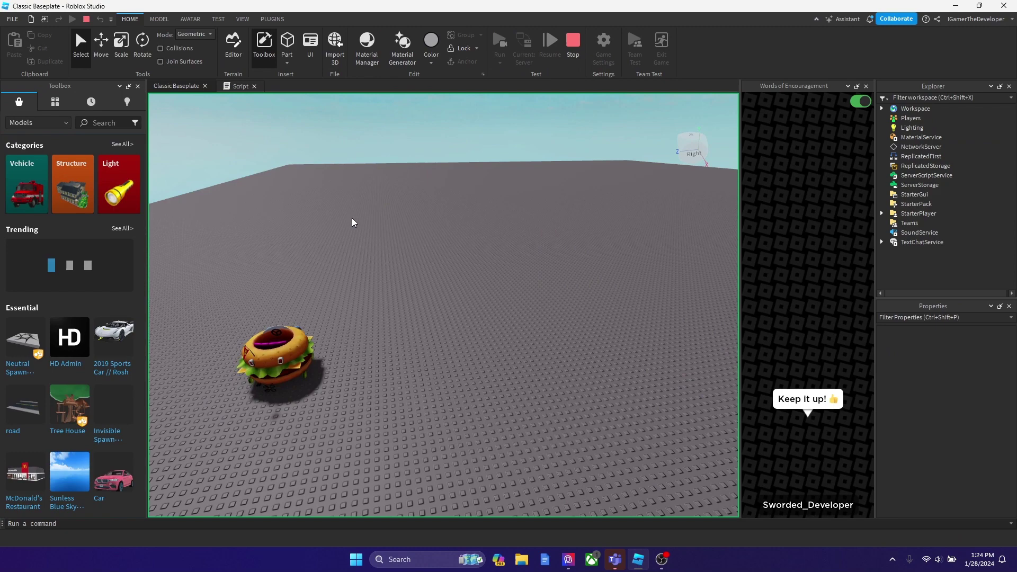
{"action": "key", "text": "a"}
{"action": "scroll", "coordinate": [351, 218], "scroll_direction": "up", "scroll_amount": 3}
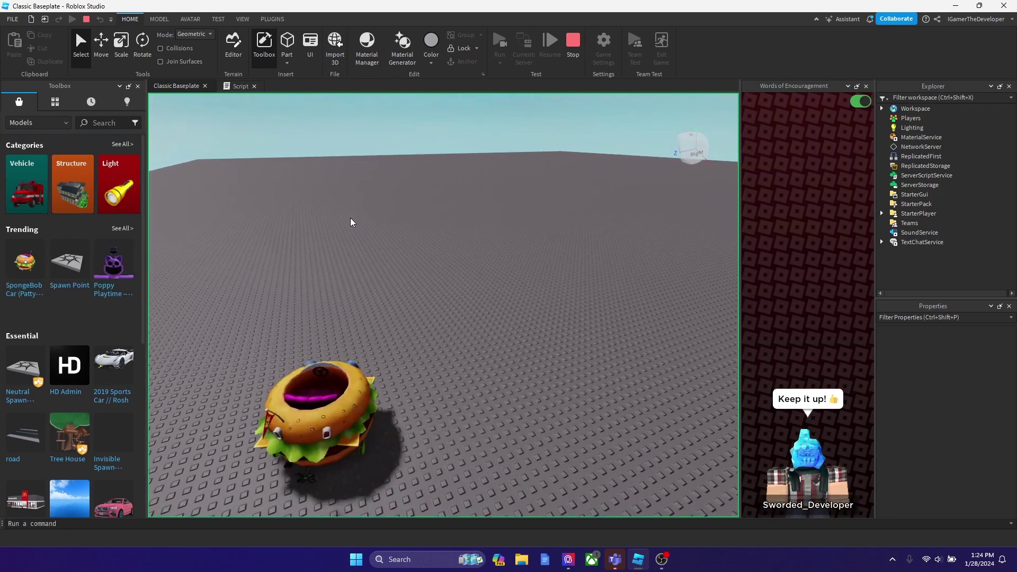
{"action": "right_click_drag", "start_coordinate": [350, 217], "coordinate": [352, 223]}
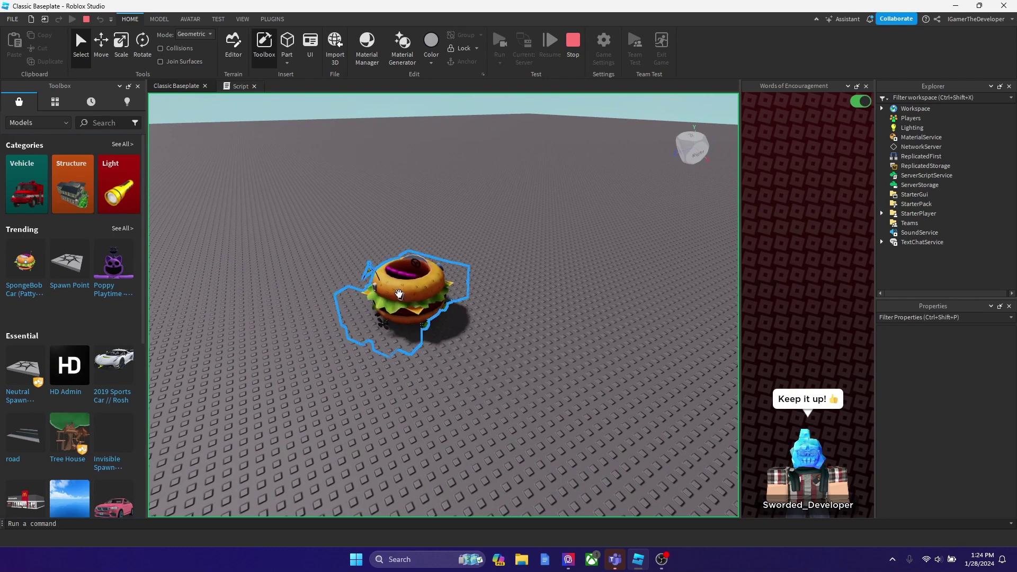
{"action": "left_click", "coordinate": [571, 57]}
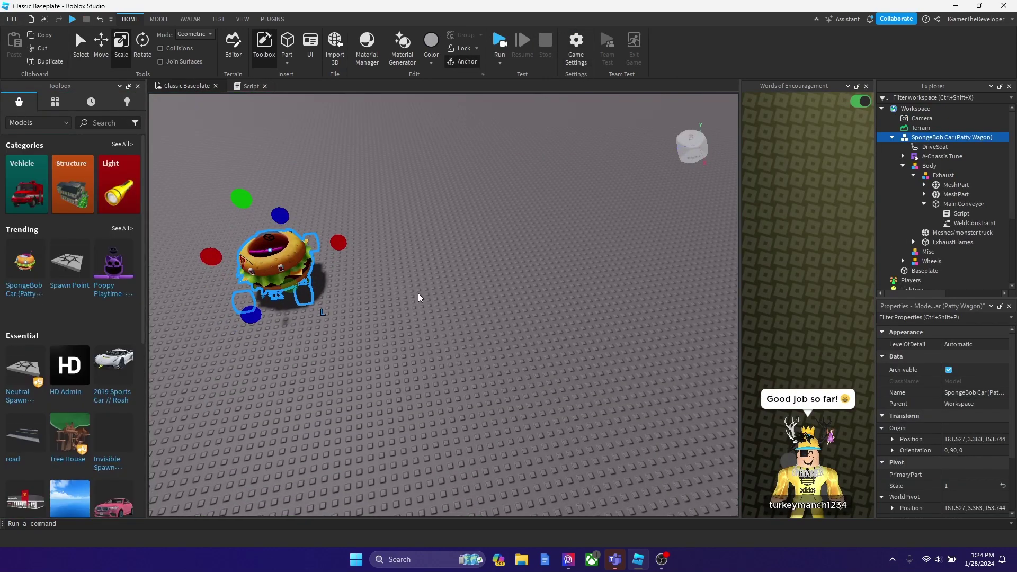
Step: Insert the Car model from the Toolbox onto the empty baseplate and accept its included scripts
{"action": "key", "text": "w"}
{"action": "key", "text": "d"}
{"action": "scroll", "coordinate": [84, 303], "scroll_direction": "down", "scroll_amount": 2}
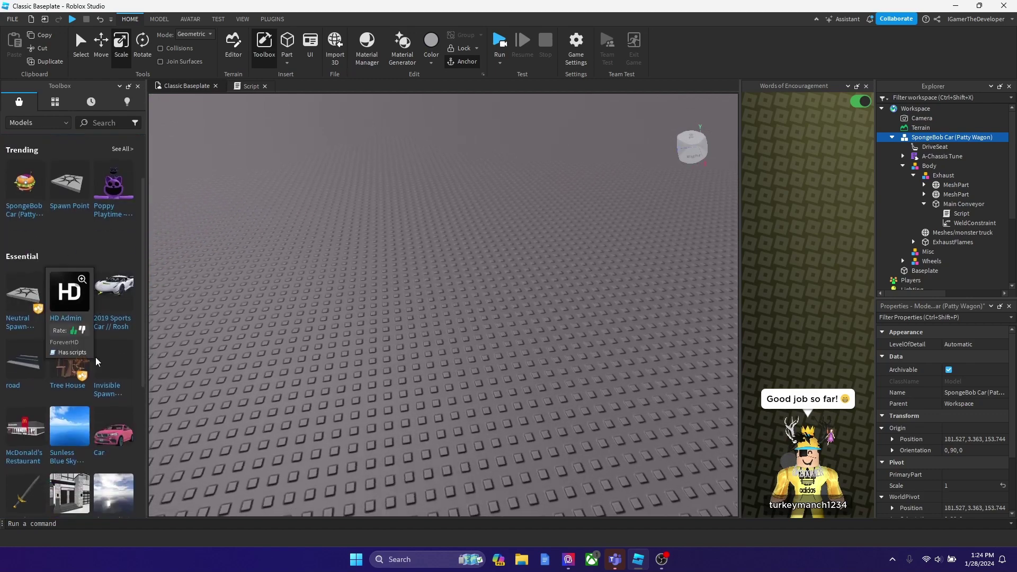
{"action": "left_click", "coordinate": [121, 444]}
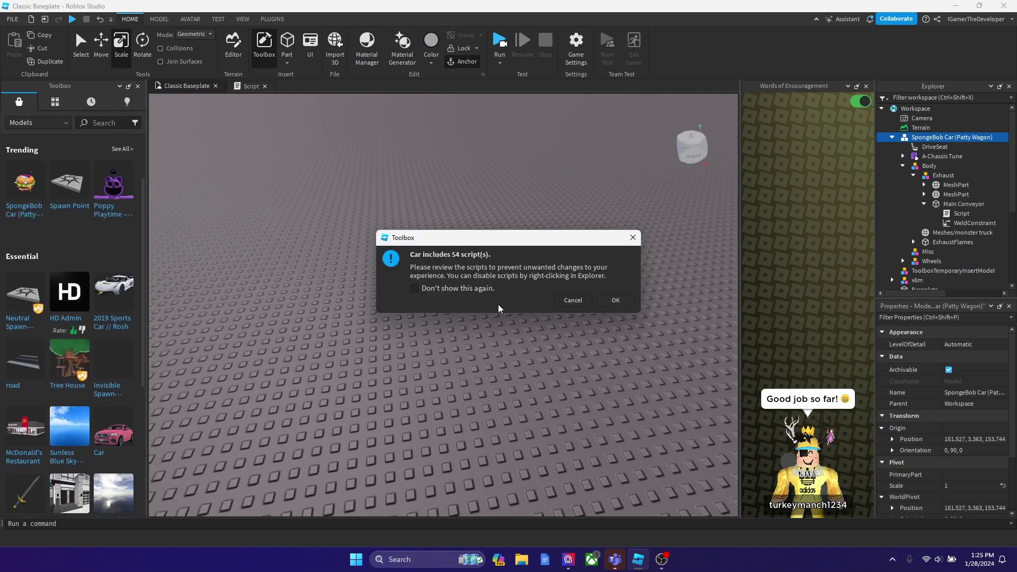
{"action": "left_click", "coordinate": [615, 300]}
Step: Rotate the x6m car to an orientation of 0, -90, 0 and place it beside the SpongeBob car
{"action": "left_click", "coordinate": [150, 55]}
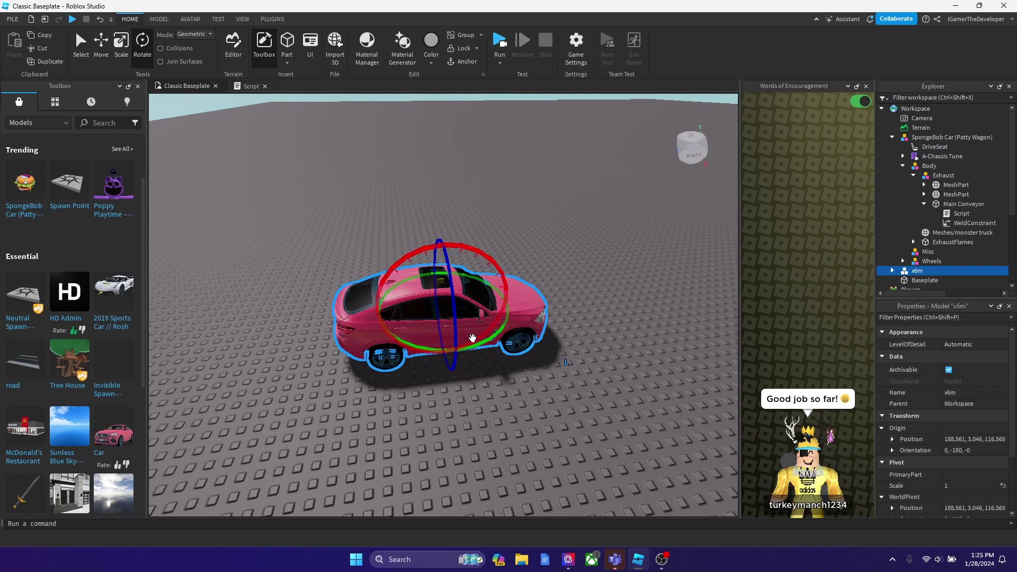
{"action": "left_click_drag", "start_coordinate": [475, 345], "coordinate": [507, 289]}
{"action": "left_click", "coordinate": [82, 48]}
{"action": "key", "text": "a"}
{"action": "left_click_drag", "start_coordinate": [460, 358], "coordinate": [456, 308]}
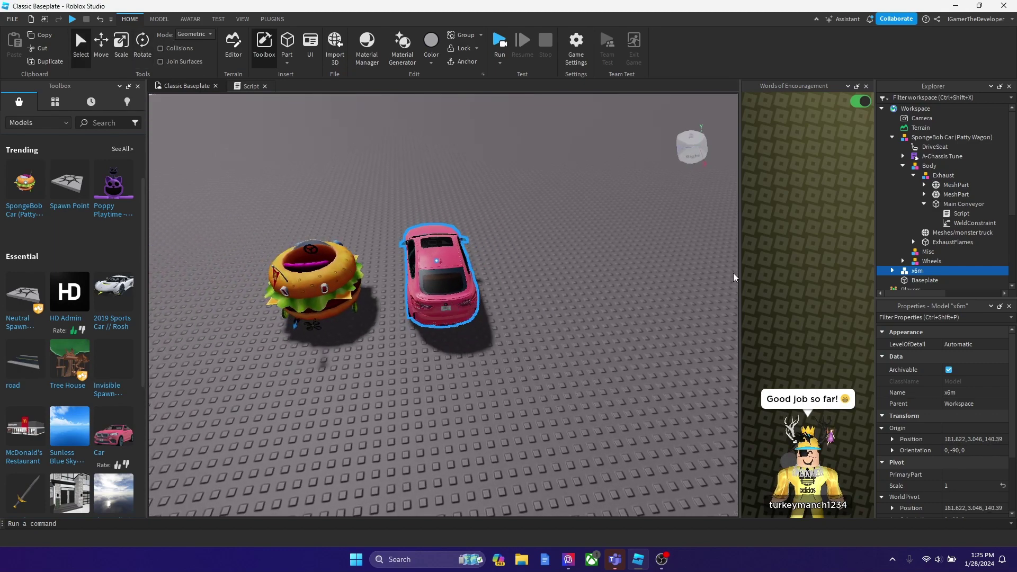
Step: Duplicate the SpongeBob car's Main Conveyor and parent the copy to a MeshPart in the x6m car's Body
{"action": "left_click", "coordinate": [952, 207]}
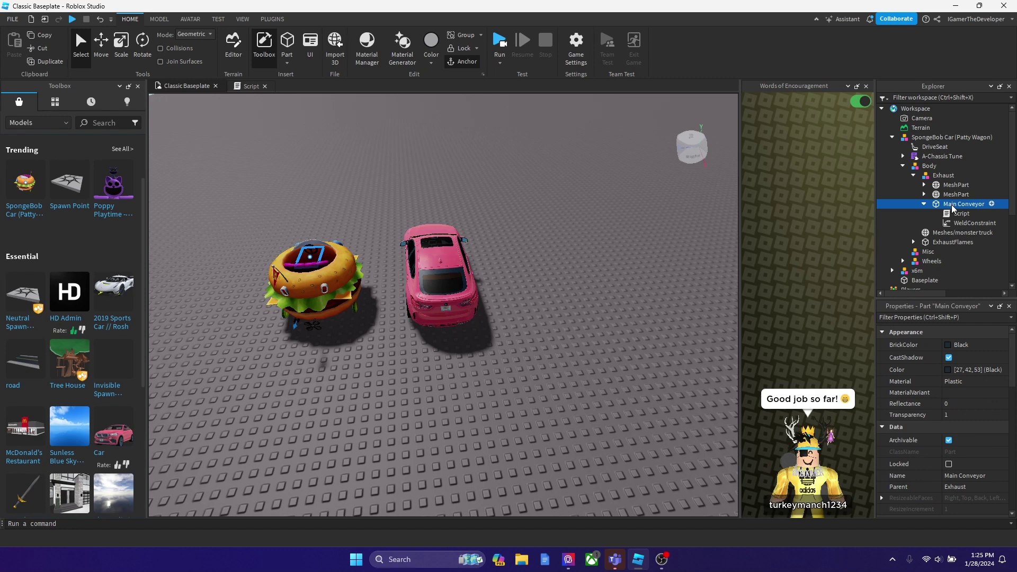
{"action": "key", "text": "ctrl+d"}
{"action": "left_click_drag", "start_coordinate": [992, 284], "coordinate": [967, 166]}
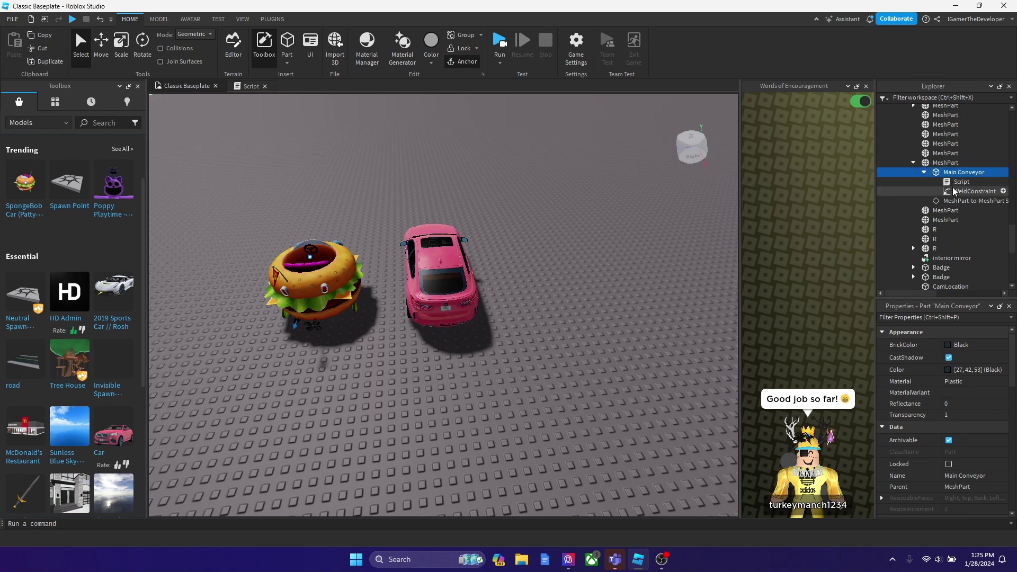
Step: Set the copied WeldConstraint's Part0 to the new Main Conveyor and Part1 to the x6m car's MeshPart
{"action": "left_click", "coordinate": [953, 191]}
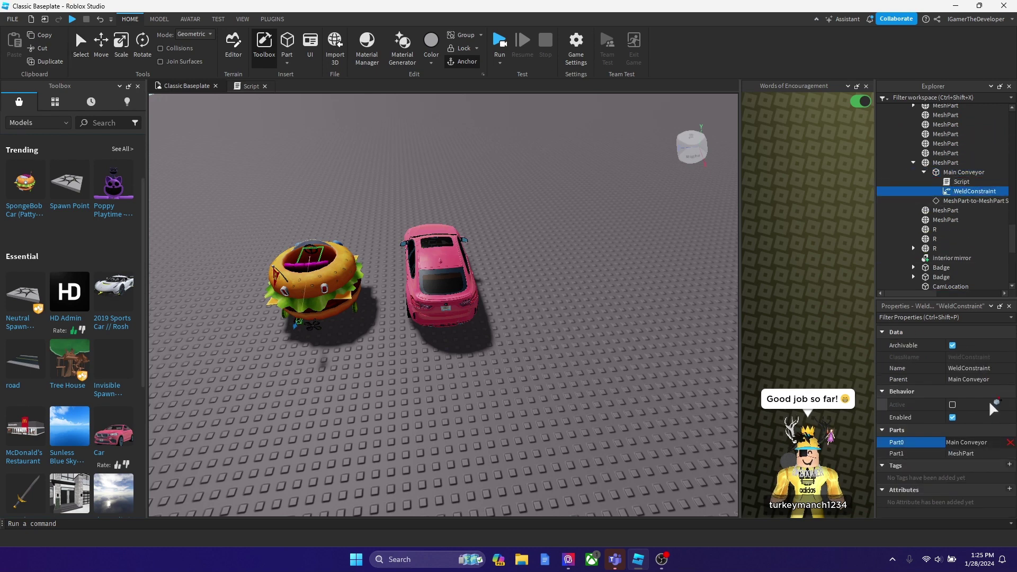
{"action": "left_click", "coordinate": [995, 445]}
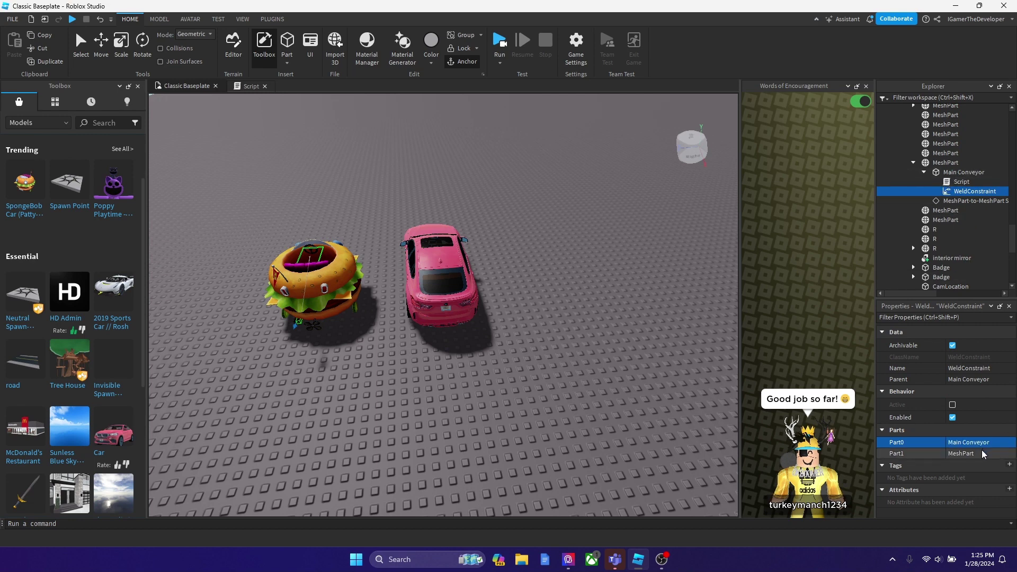
{"action": "left_click", "coordinate": [983, 453]}
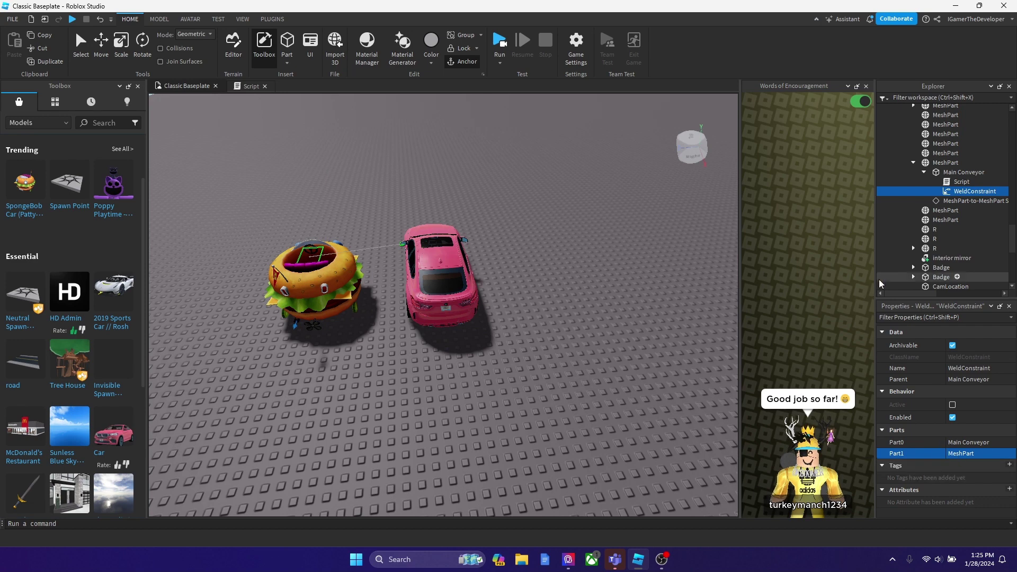
Step: Select the copied Main Conveyor in the x6m car's Body and move it over to the pink car
{"action": "scroll", "coordinate": [931, 245], "scroll_direction": "up", "scroll_amount": 2}
{"action": "scroll", "coordinate": [950, 241], "scroll_direction": "up", "scroll_amount": 10}
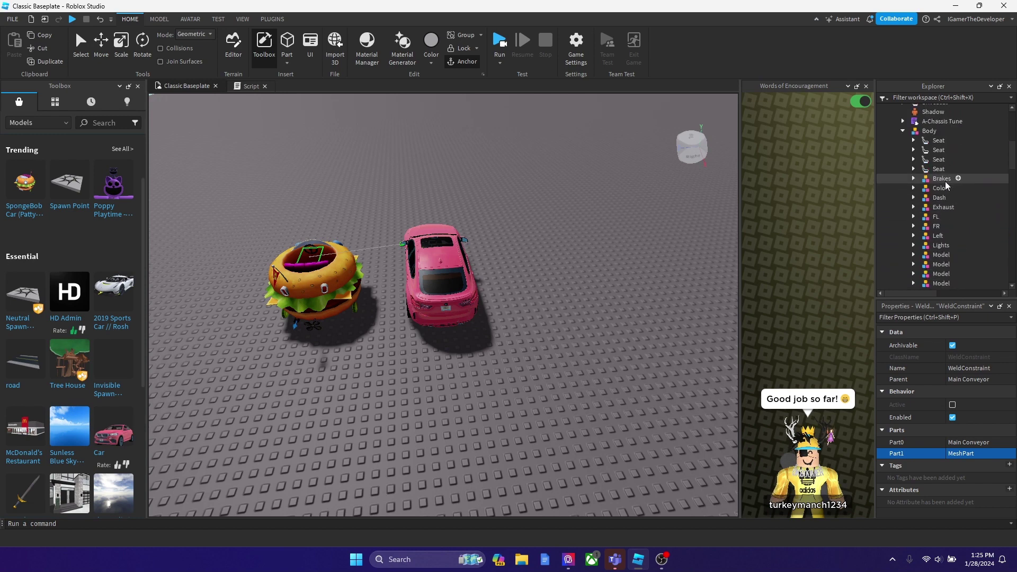
{"action": "left_click", "coordinate": [924, 131]}
{"action": "scroll", "coordinate": [938, 174], "scroll_direction": "down", "scroll_amount": 10}
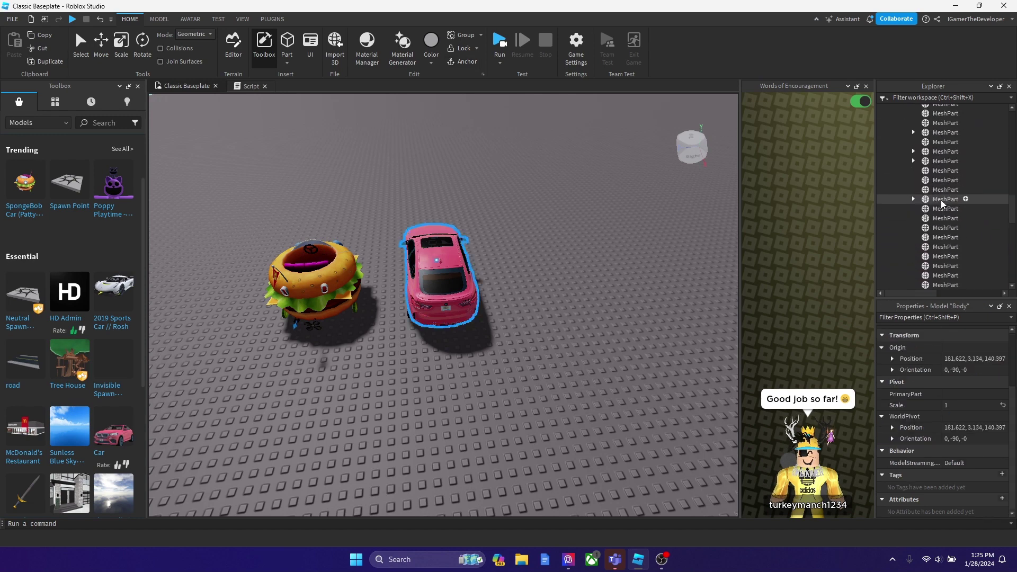
{"action": "left_click", "coordinate": [953, 145]}
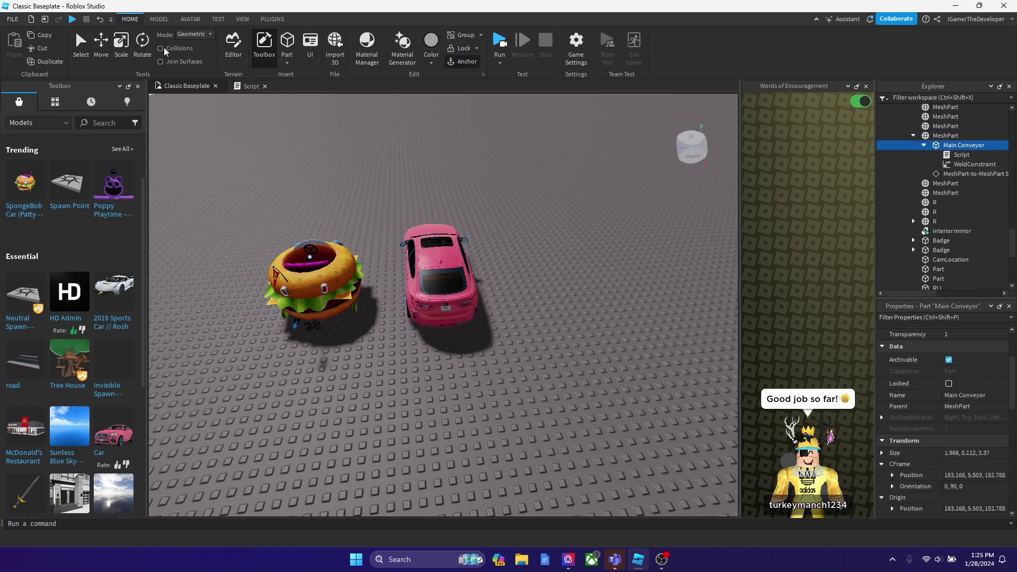
{"action": "left_click_drag", "start_coordinate": [410, 252], "coordinate": [430, 253]}
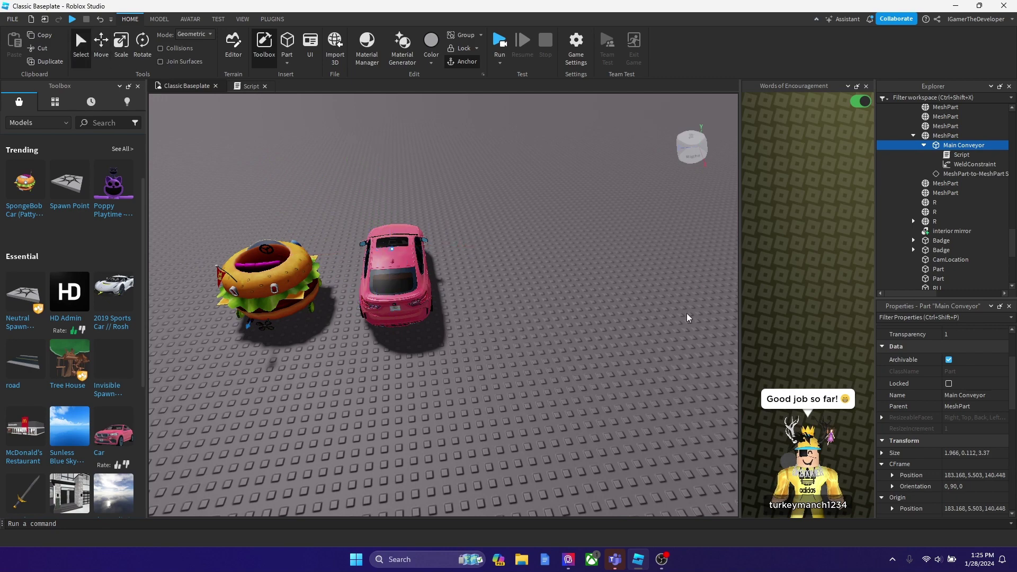
Step: Run the simulation, watch the pink car and the SpongeBob car drive side by side, and stop the run
{"action": "left_click", "coordinate": [499, 41]}
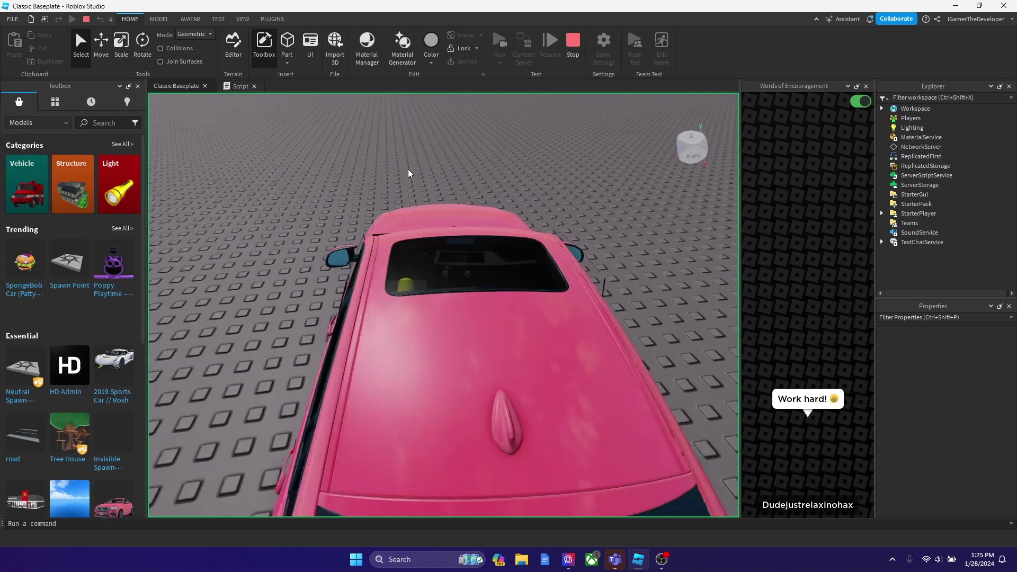
{"action": "scroll", "coordinate": [407, 169], "scroll_direction": "down", "scroll_amount": 6}
{"action": "right_click_drag", "start_coordinate": [409, 170], "coordinate": [410, 168]}
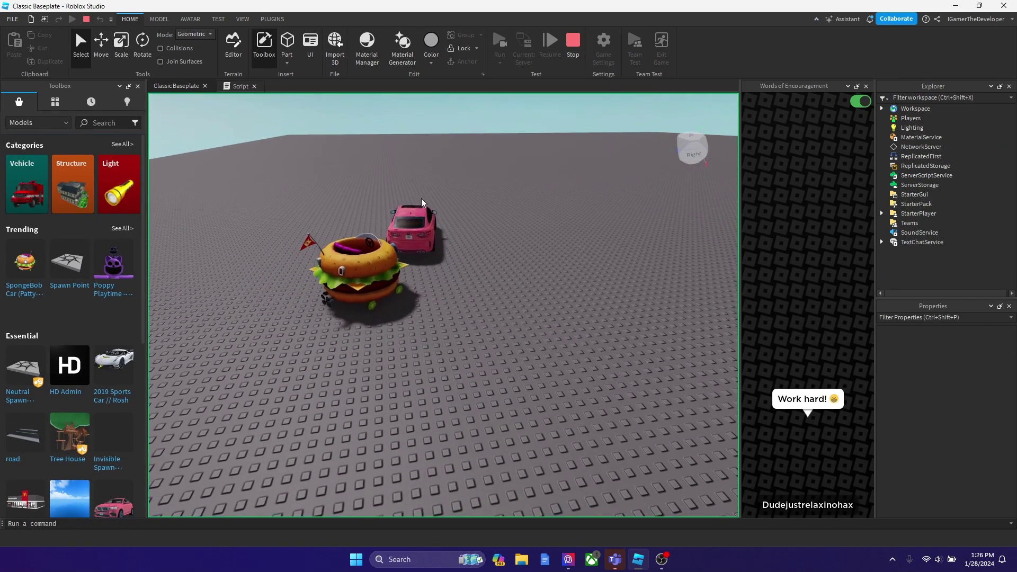
{"action": "left_click", "coordinate": [571, 45]}
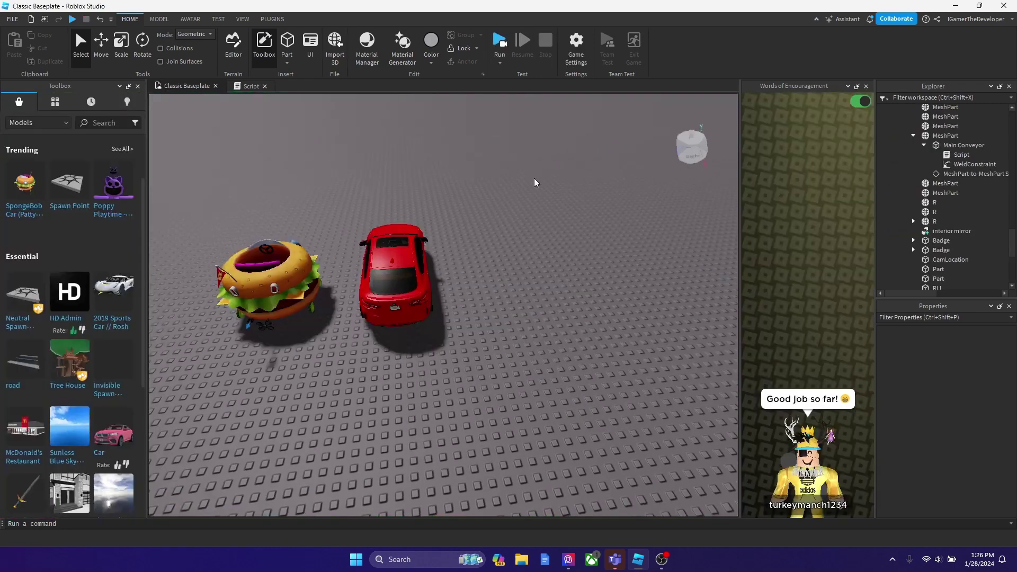
Step: Reparent the x6m car's Main Conveyor from the MeshPart to the second Badge part
{"action": "right_click_drag", "start_coordinate": [536, 183], "coordinate": [532, 189]}
{"action": "key", "text": "w"}
{"action": "left_click_drag", "start_coordinate": [961, 149], "coordinate": [941, 250]}
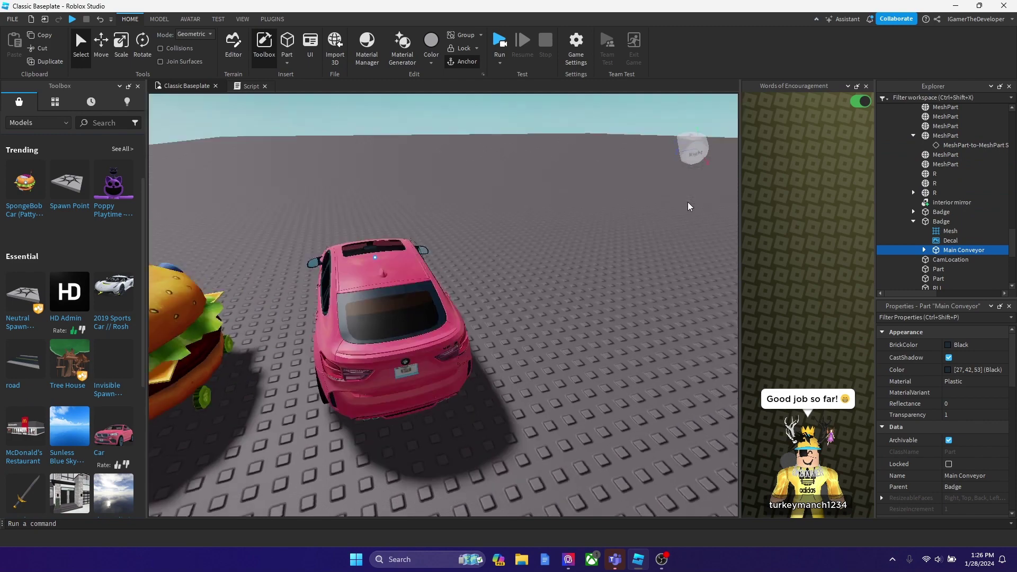
Step: Rerun the simulation to compare the two cars with the conveyor parented to Badge, and stop it
{"action": "left_click", "coordinate": [499, 42]}
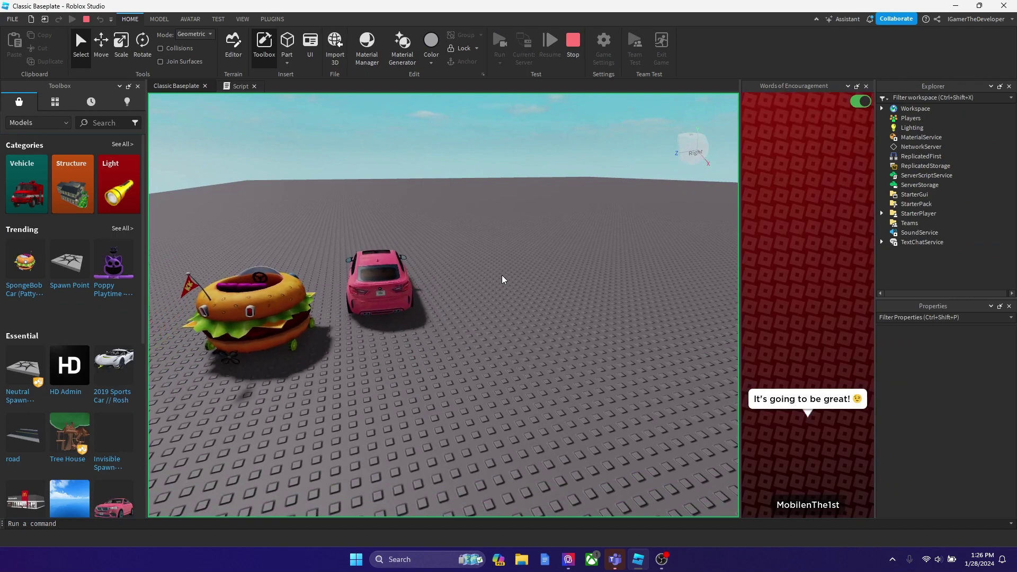
{"action": "right_click_drag", "start_coordinate": [501, 276], "coordinate": [502, 276]}
{"action": "key", "text": "w"}
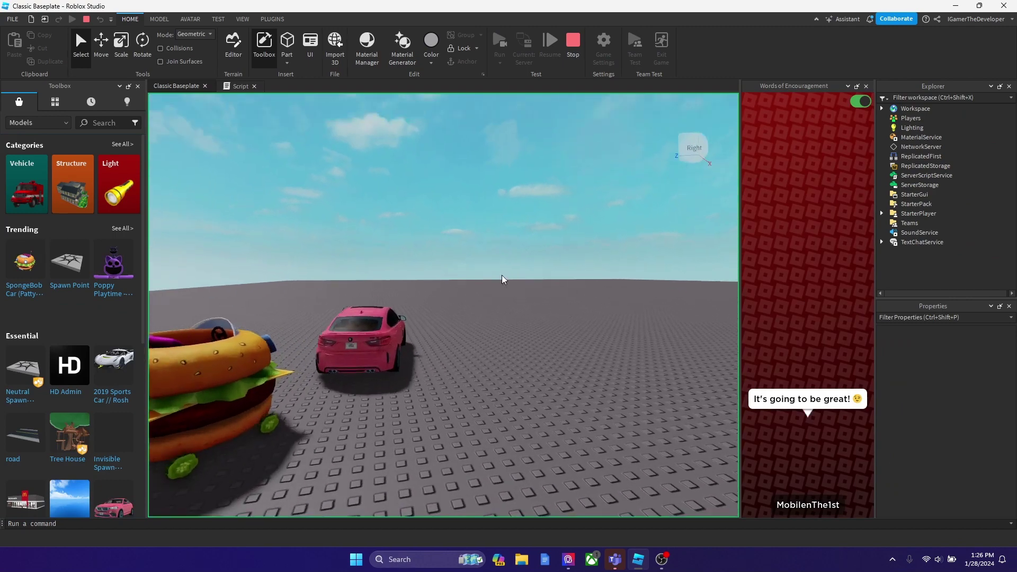
{"action": "left_click", "coordinate": [573, 42]}
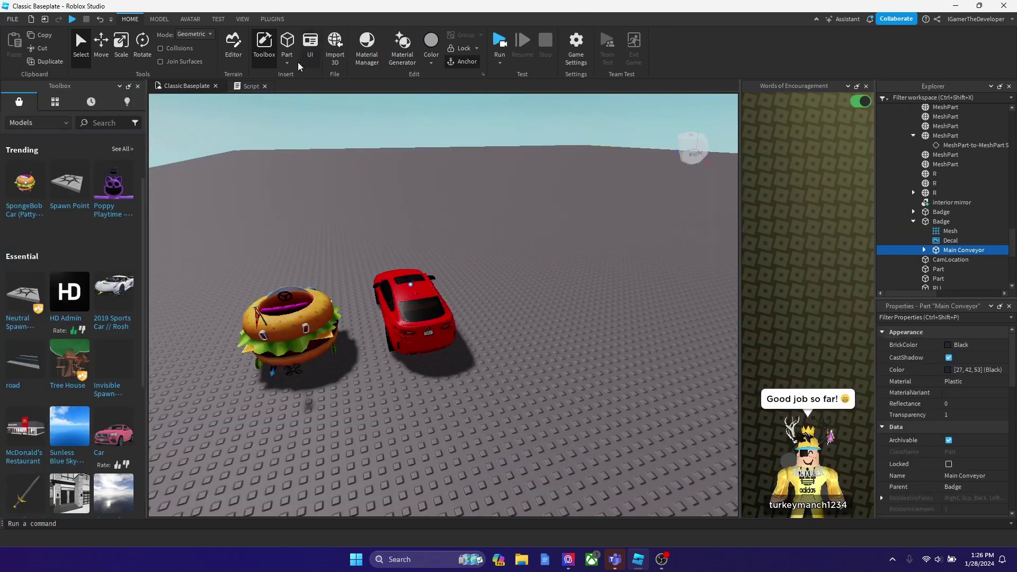
Step: Change the velocity multiplier after lookVector in the open conveyor Script to 6 and return to the Classic Baseplate view
{"action": "left_click", "coordinate": [250, 85]}
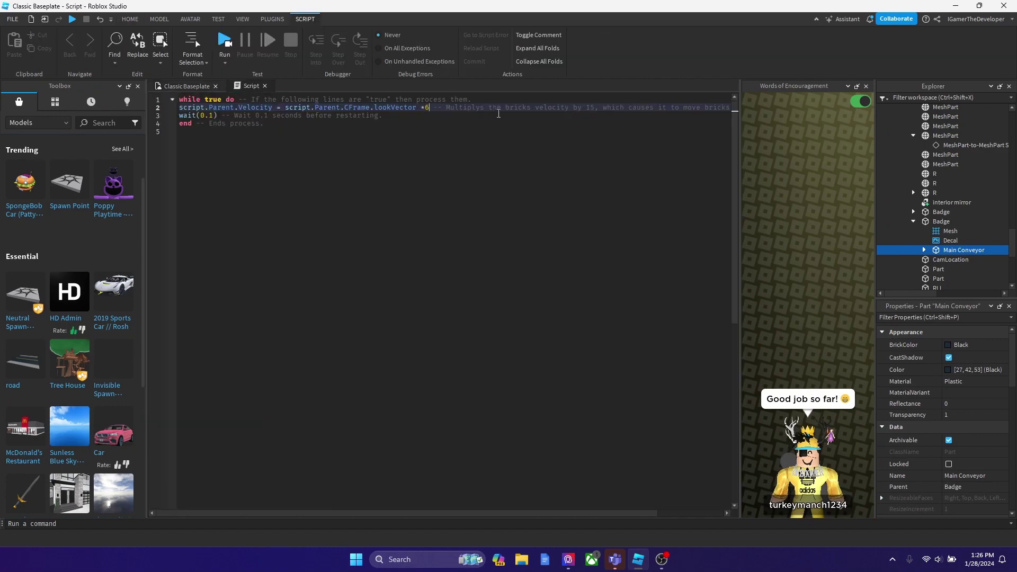
{"action": "left_click", "coordinate": [192, 89]}
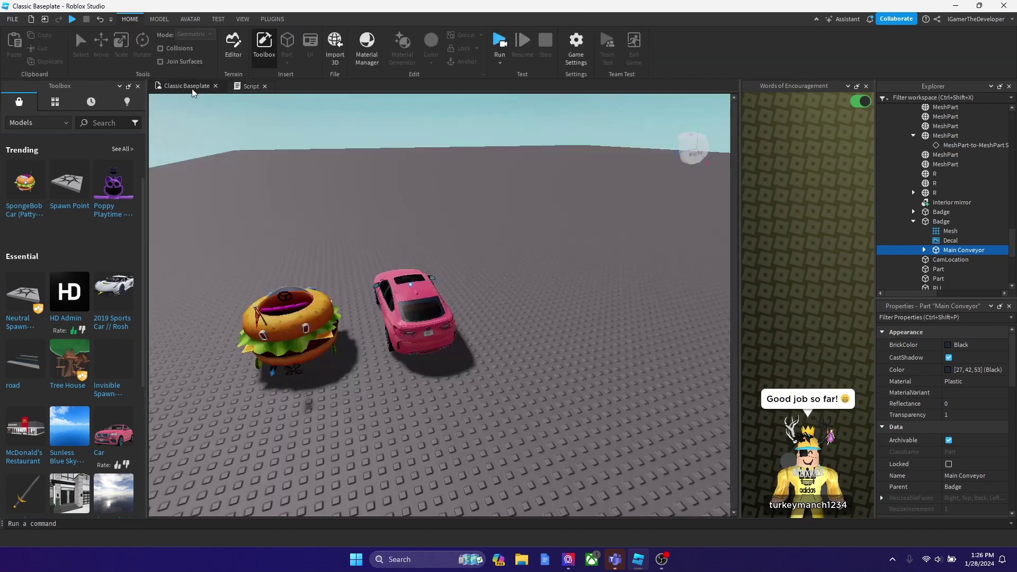
Step: Select the SpongeBob car and the x6m car together and move them near the baseplate's edge
{"action": "right_click_drag", "start_coordinate": [459, 318], "coordinate": [538, 371]}
{"action": "scroll", "coordinate": [539, 372], "scroll_direction": "down", "scroll_amount": 2}
{"action": "left_click_drag", "start_coordinate": [543, 372], "coordinate": [307, 201]}
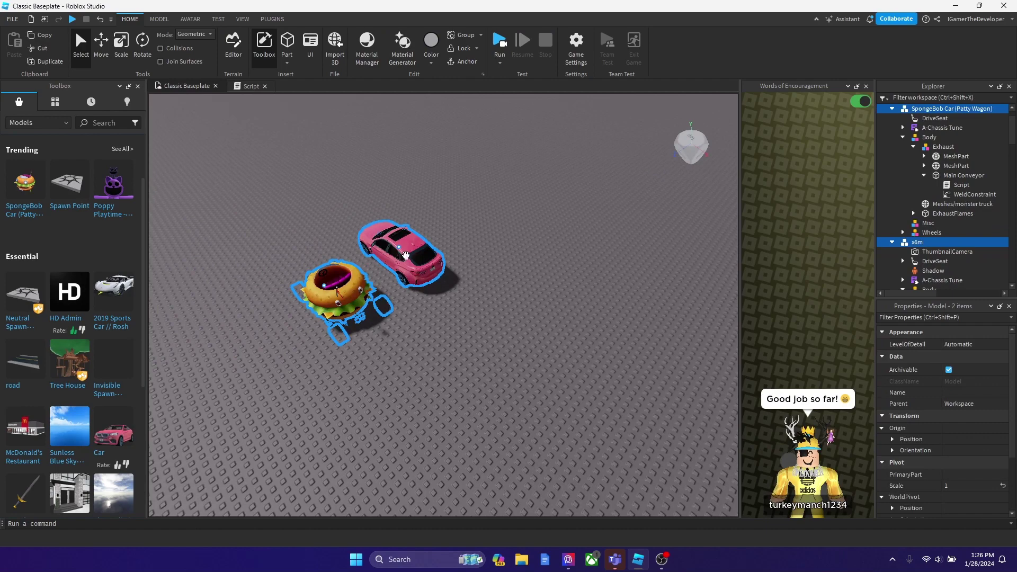
{"action": "right_click_drag", "start_coordinate": [407, 251], "coordinate": [403, 251]}
Step: Run both cars from the baseplate's edge to compare their speeds, stop the simulation, and deselect the cars
{"action": "left_click", "coordinate": [500, 42]}
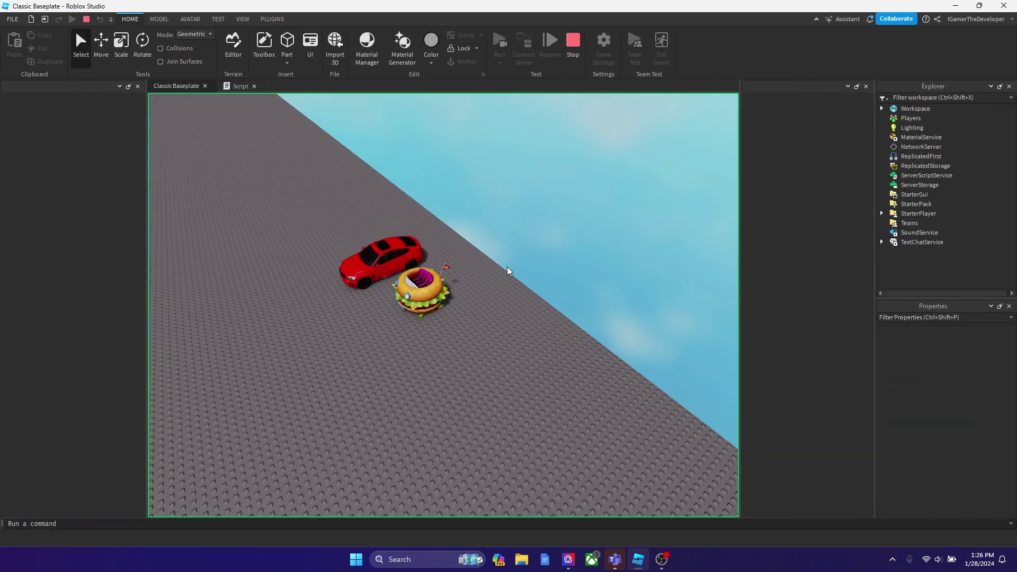
{"action": "right_click_drag", "start_coordinate": [506, 267], "coordinate": [462, 275]}
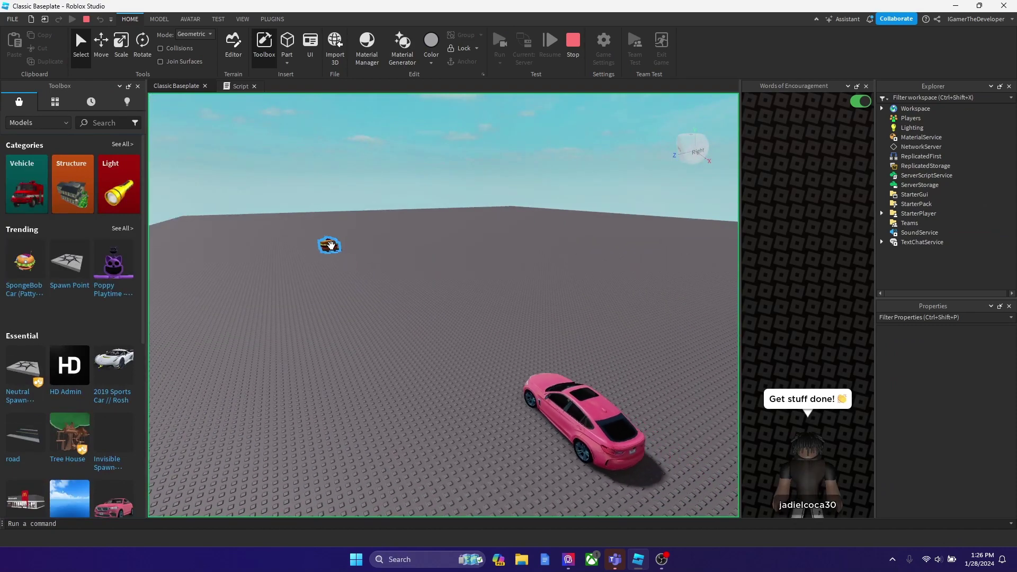
{"action": "left_click", "coordinate": [574, 43]}
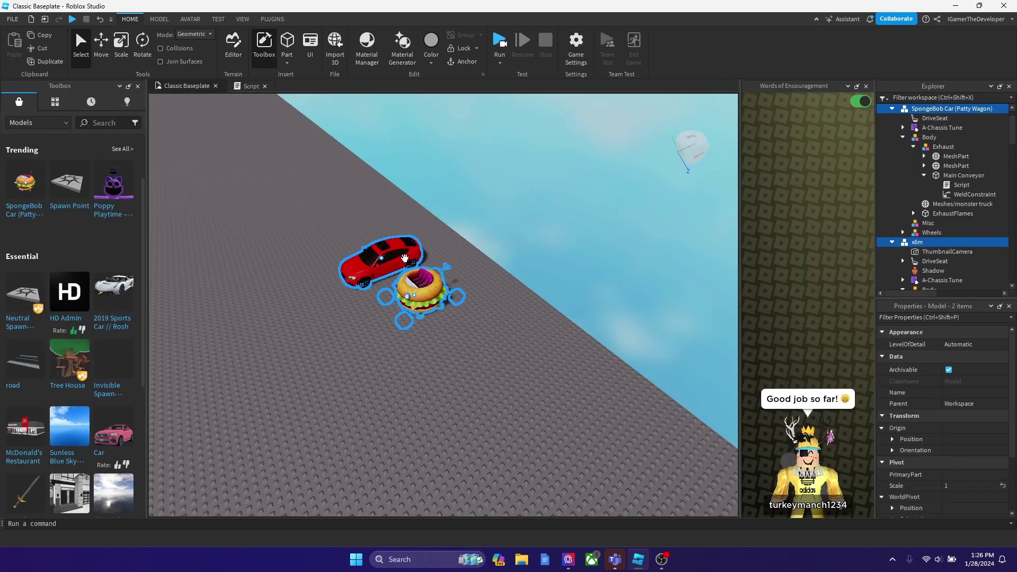
{"action": "left_click", "coordinate": [626, 237]}
{"action": "scroll", "coordinate": [967, 204], "scroll_direction": "down", "scroll_amount": 6}
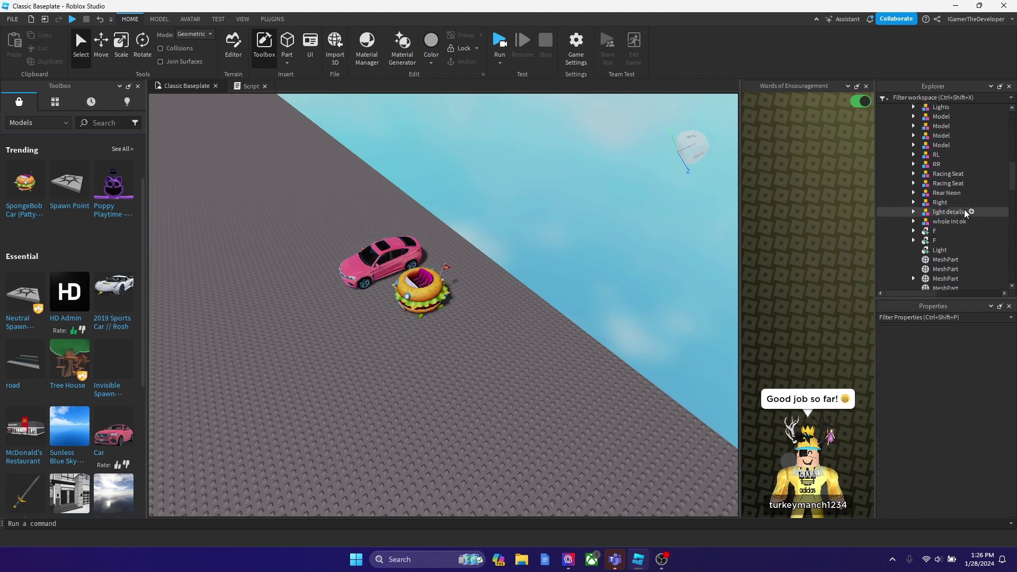
Step: Set the lookVector velocity multiplier to 60 in the Script of the Main Conveyor under Badge, and return to the Classic Baseplate view
{"action": "scroll", "coordinate": [965, 209], "scroll_direction": "down", "scroll_amount": 5}
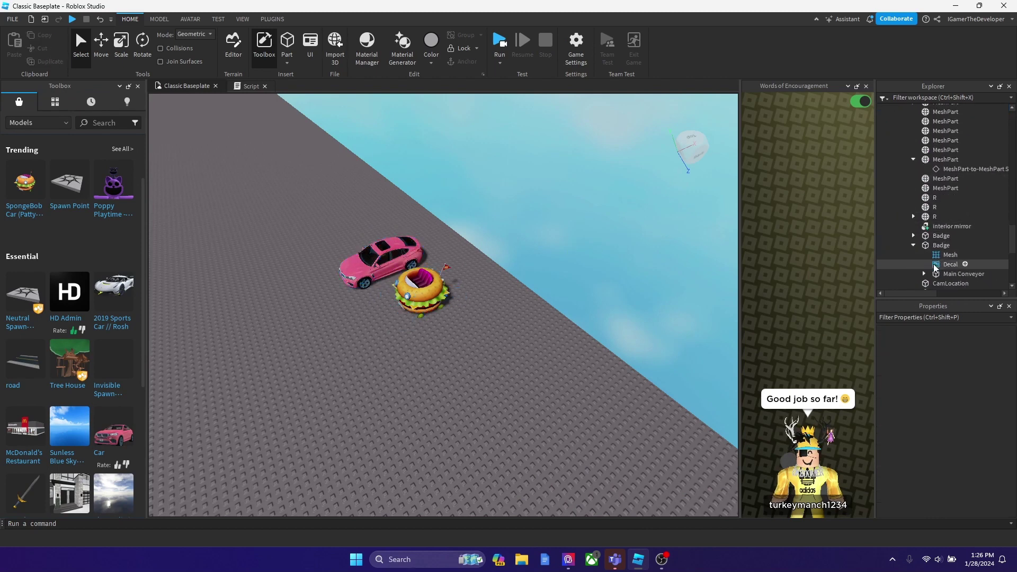
{"action": "double_click", "coordinate": [946, 286]}
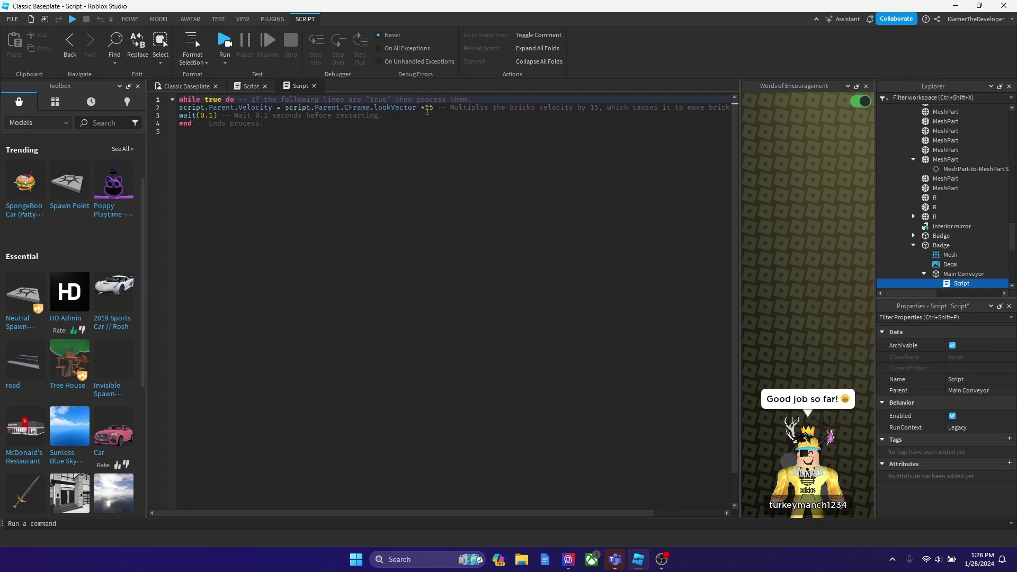
{"action": "left_click", "coordinate": [432, 108]}
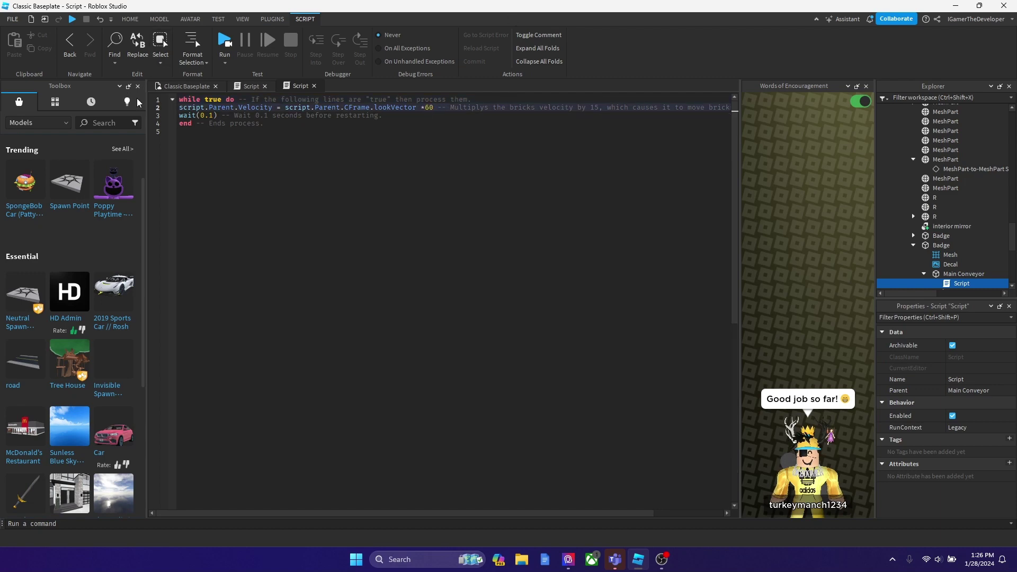
{"action": "left_click", "coordinate": [185, 87]}
Step: Run the simulation and follow both cars along the baseplate to compare their speeds
{"action": "left_click", "coordinate": [501, 42]}
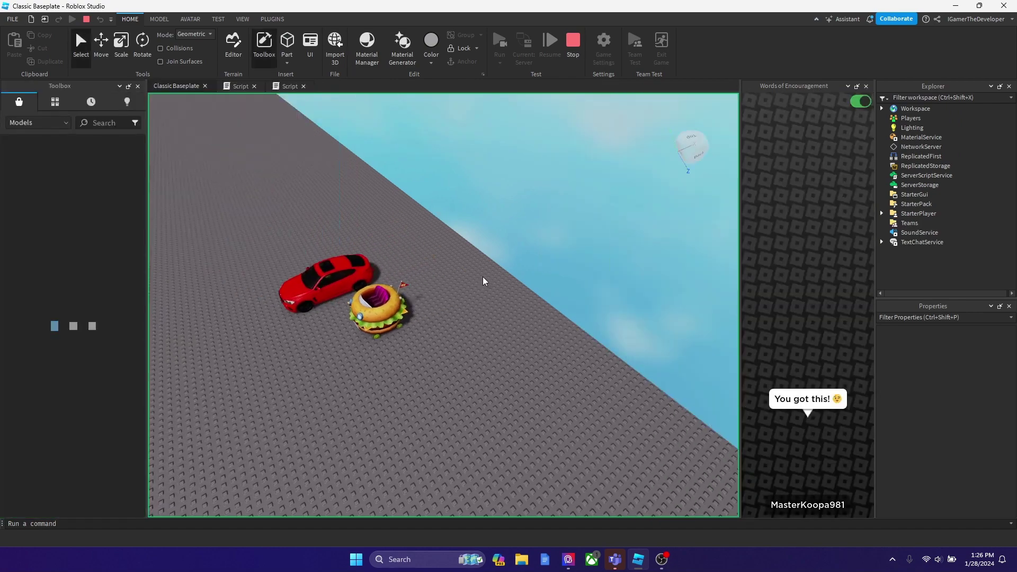
{"action": "key", "text": "w"}
{"action": "right_click_drag", "start_coordinate": [493, 276], "coordinate": [492, 275]}
{"action": "key", "text": "s"}
{"action": "key", "text": "w"}
{"action": "key", "text": "w"}
{"action": "key", "text": "s"}
{"action": "key", "text": "e"}
{"action": "key", "text": "w"}
{"action": "key", "text": "a"}
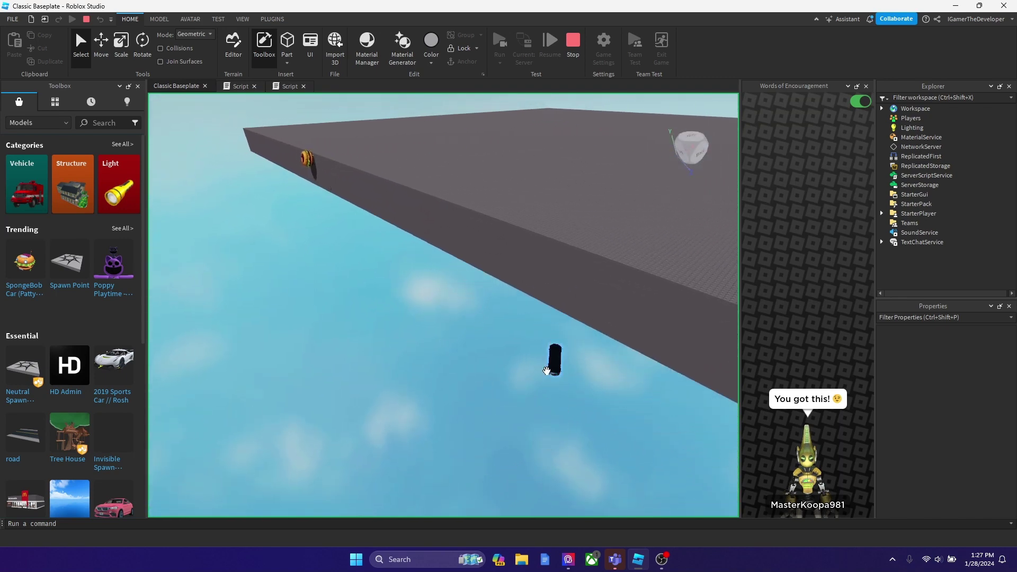
Step: Track the x6m car and the SpongeBob car beyond the baseplate's edge to examine how they travel through the air
{"action": "key", "text": "a"}
{"action": "right_click_drag", "start_coordinate": [559, 303], "coordinate": [532, 285]}
{"action": "scroll", "coordinate": [306, 126], "scroll_direction": "up", "scroll_amount": 10}
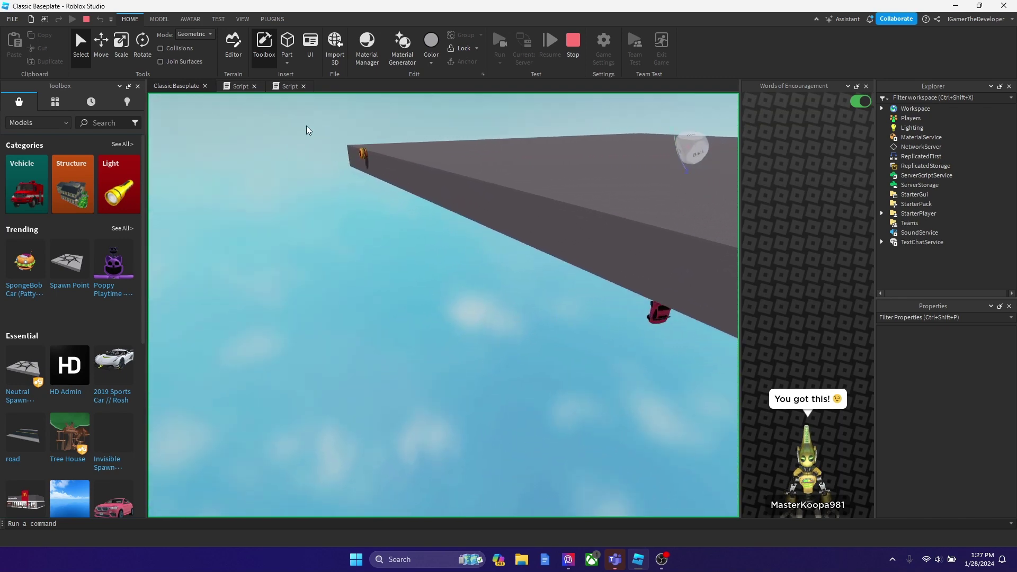
{"action": "scroll", "coordinate": [357, 126], "scroll_direction": "up", "scroll_amount": 5}
{"action": "right_click_drag", "start_coordinate": [357, 121], "coordinate": [357, 121]}
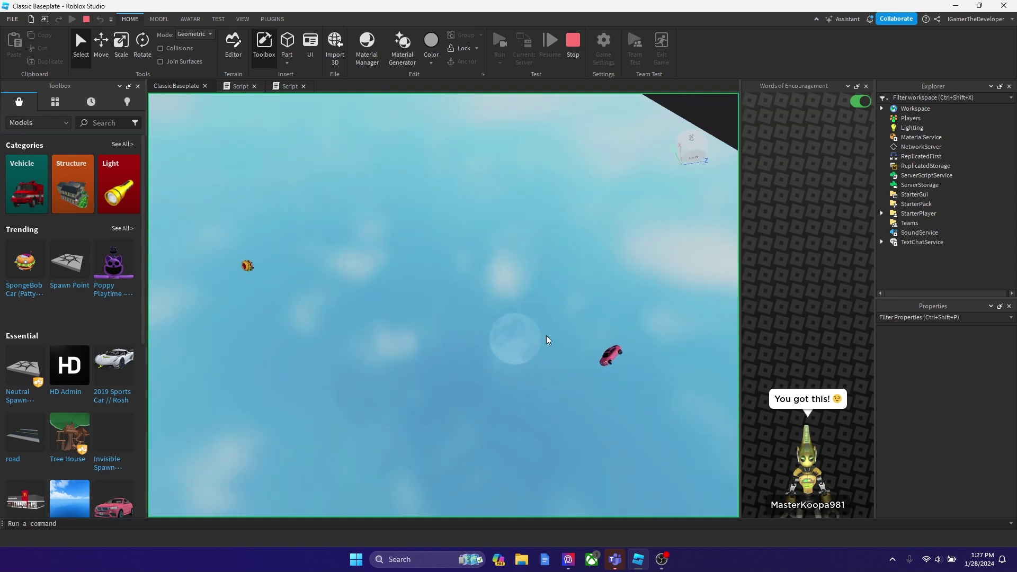
{"action": "right_click_drag", "start_coordinate": [398, 319], "coordinate": [400, 297]}
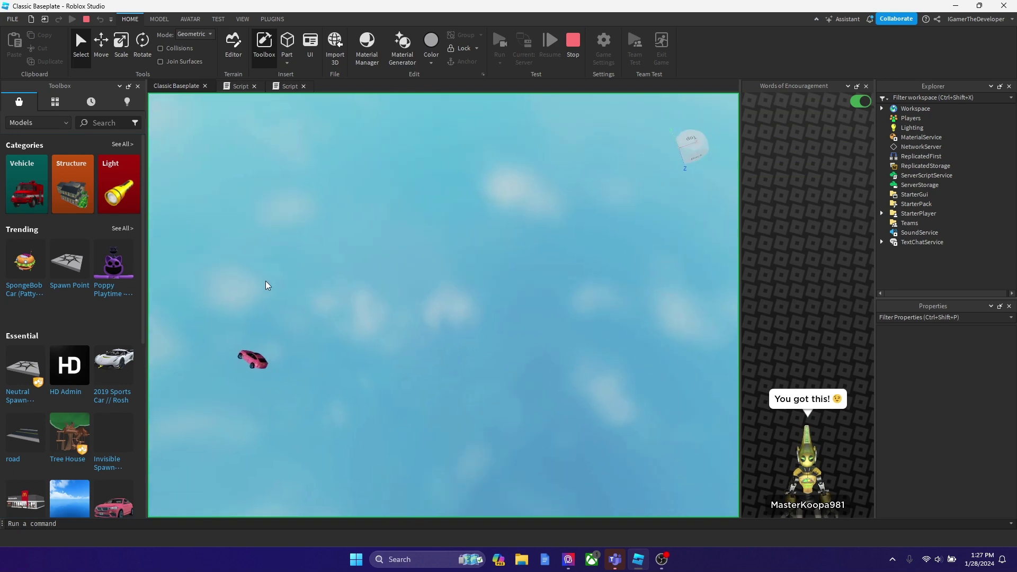
{"action": "right_click_drag", "start_coordinate": [306, 322], "coordinate": [306, 322]}
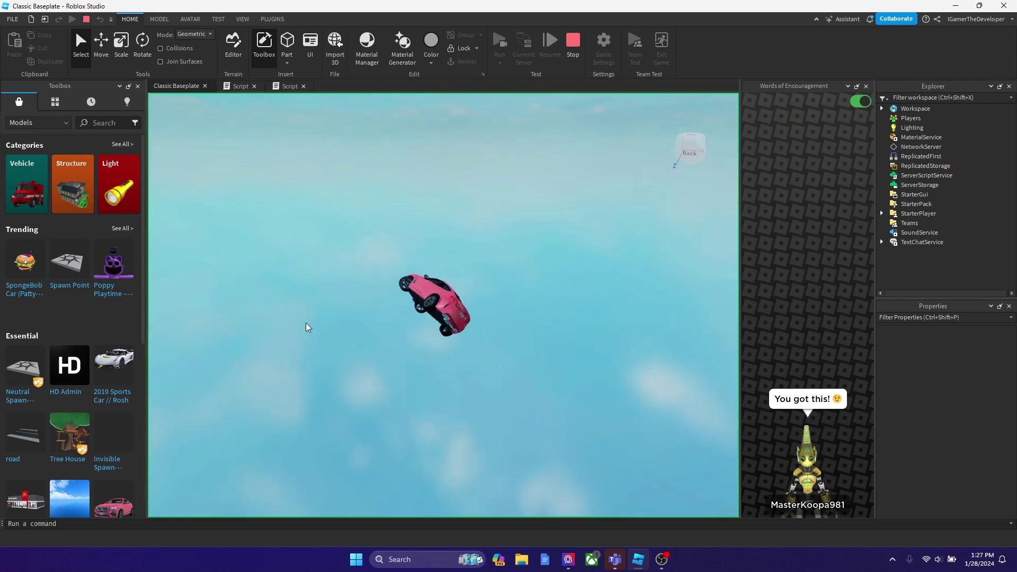